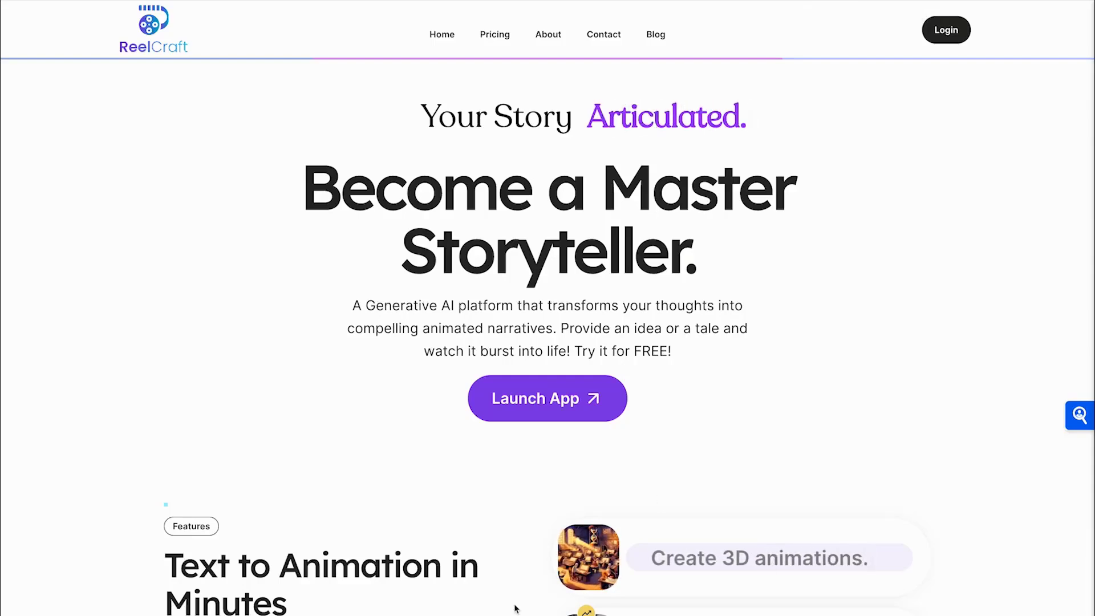
Scroll down through the ReelCraft homepage below the 'Become a Master Storyteller.' headline
scroll(516, 598, down, 5)
scroll(516, 602, down, 20)
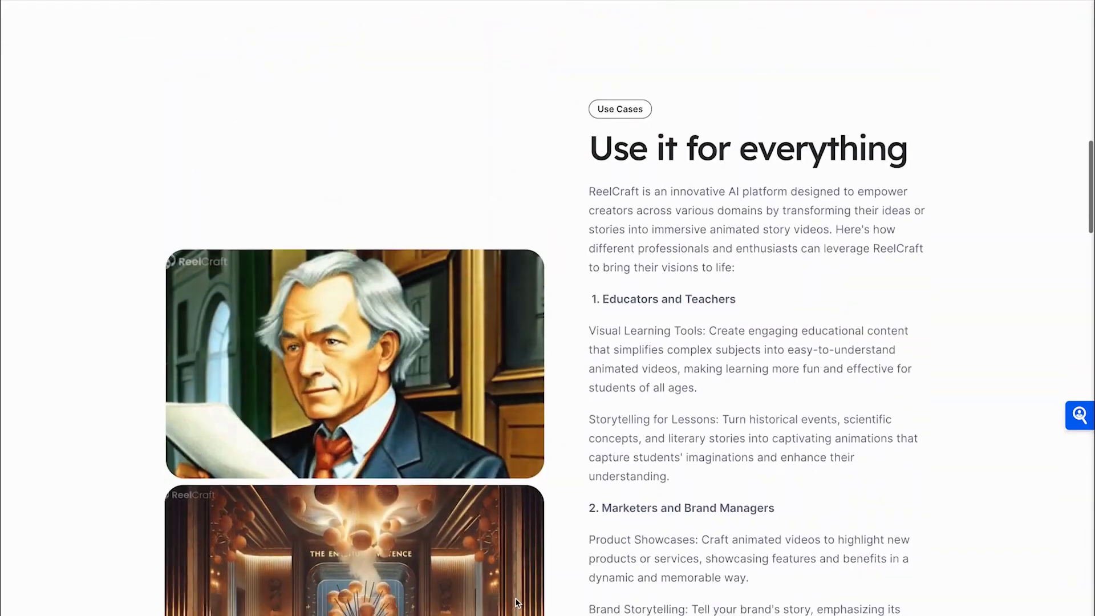
scroll(515, 602, down, 20)
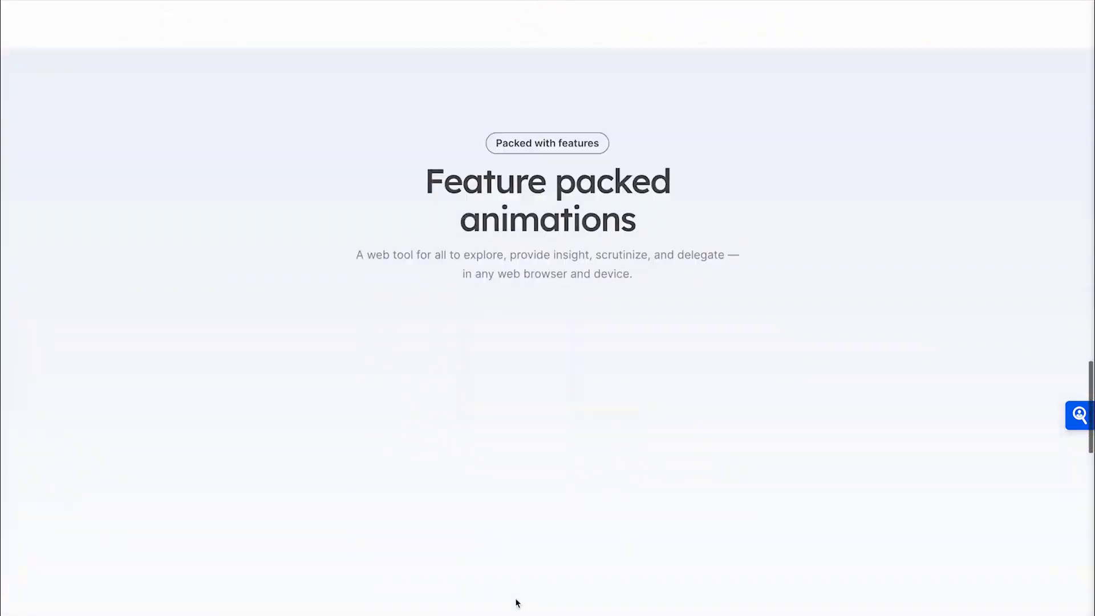
scroll(515, 602, down, 10)
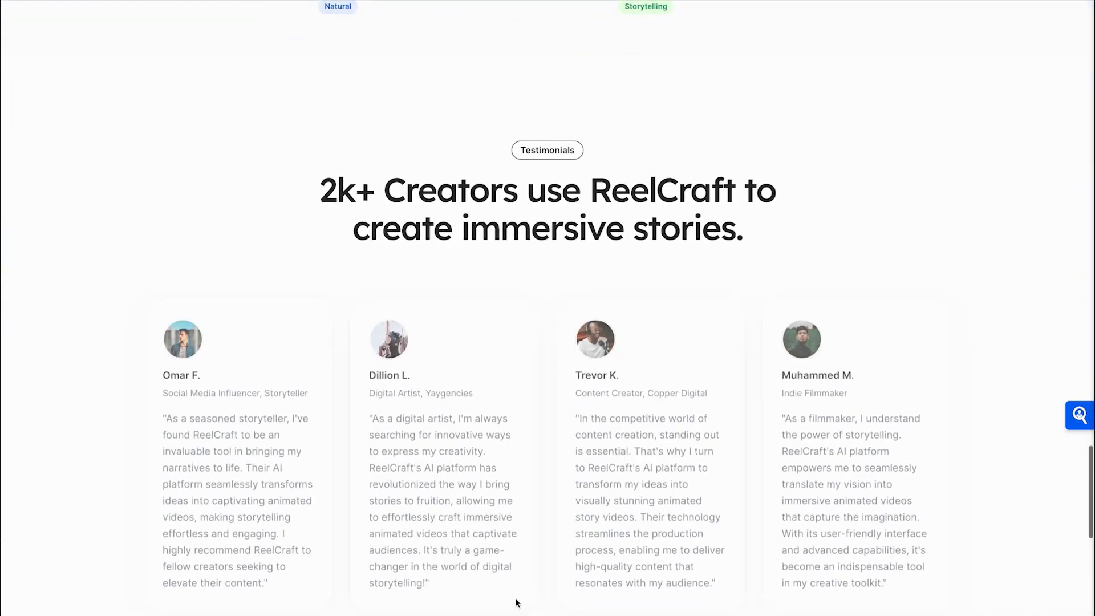
scroll(515, 603, down, 10)
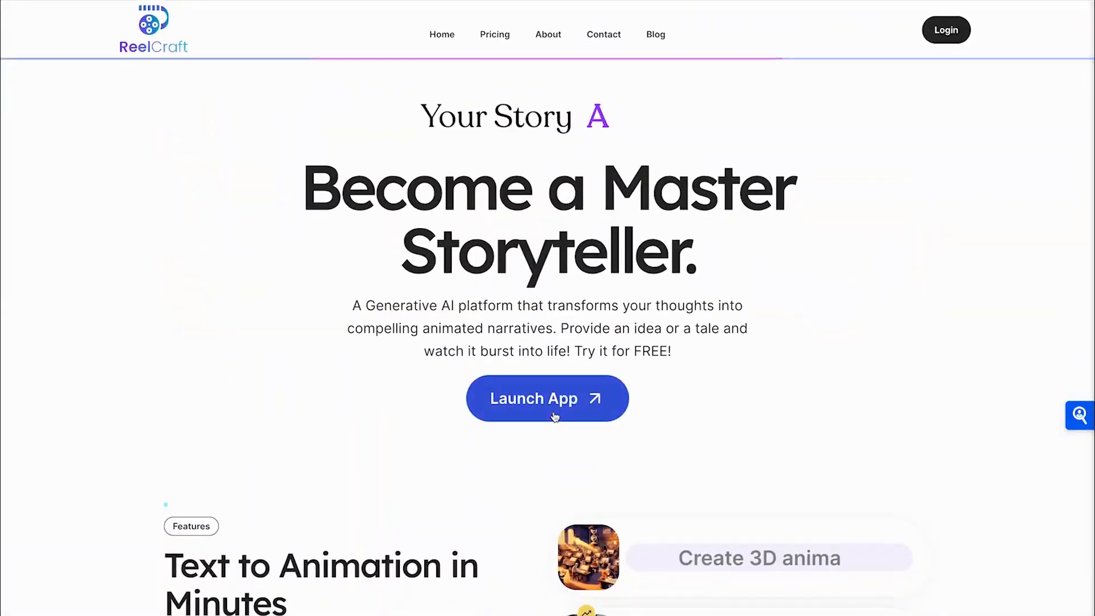
click(555, 415)
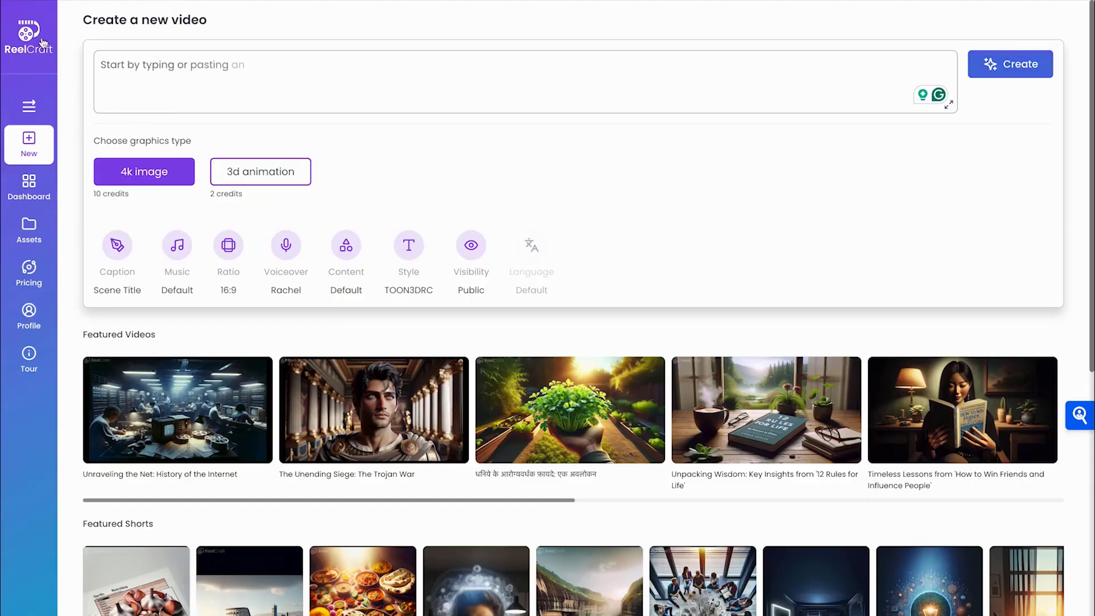
click(30, 109)
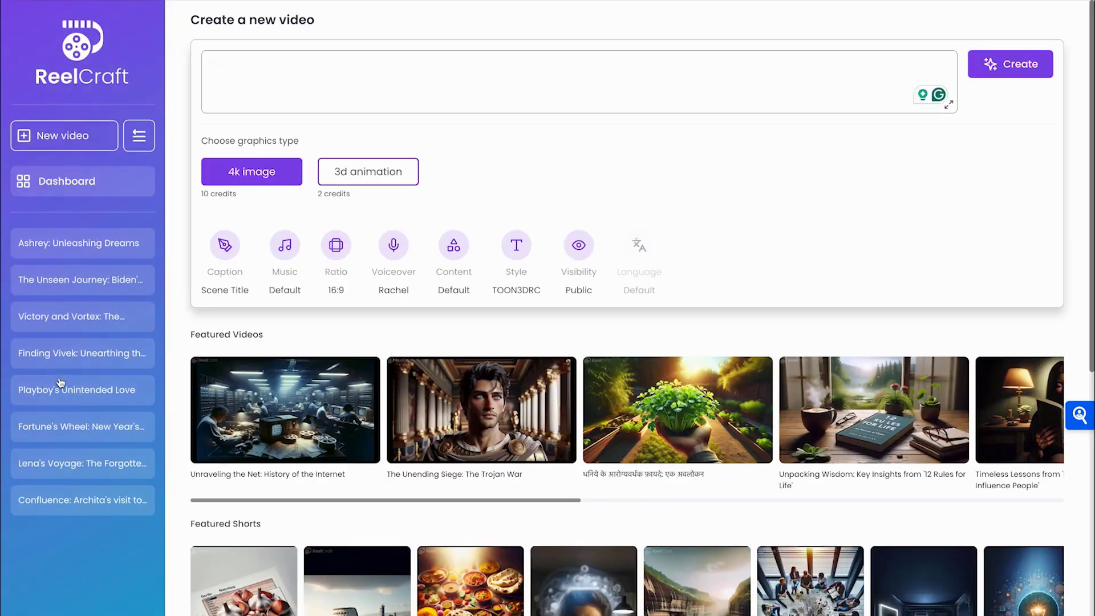
click(139, 135)
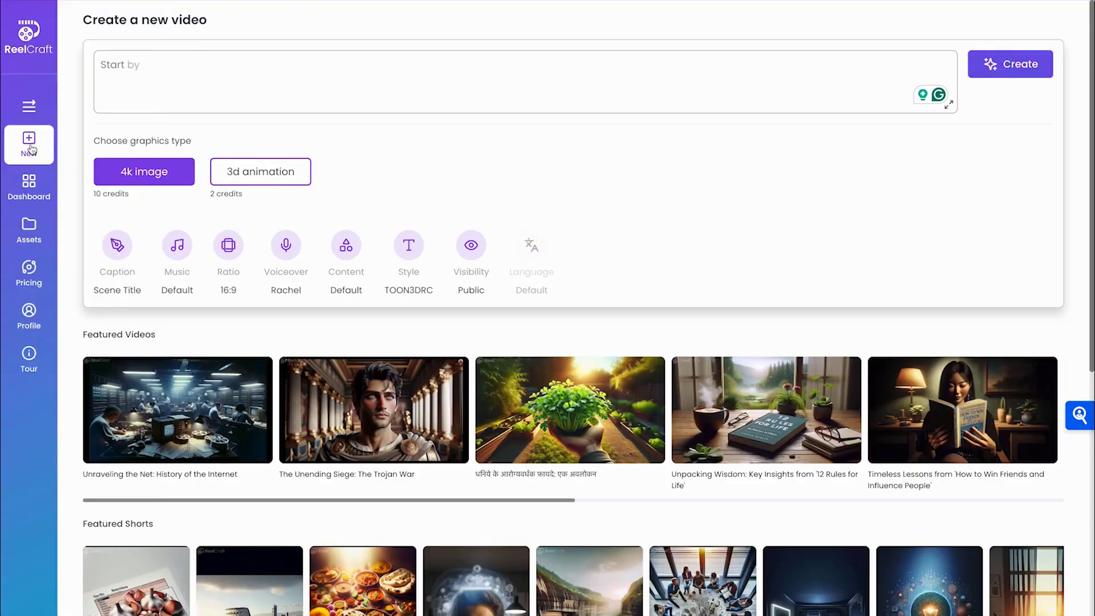
click(151, 75)
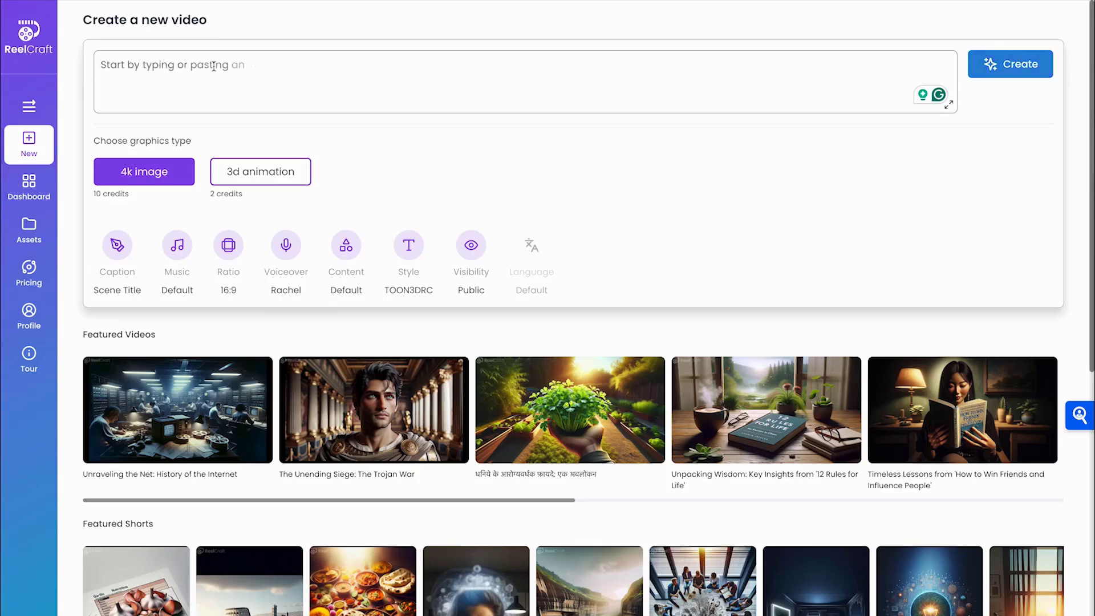
Enter 'becoming a content creator' as the new video's idea prompt
text(becoming a content creator)
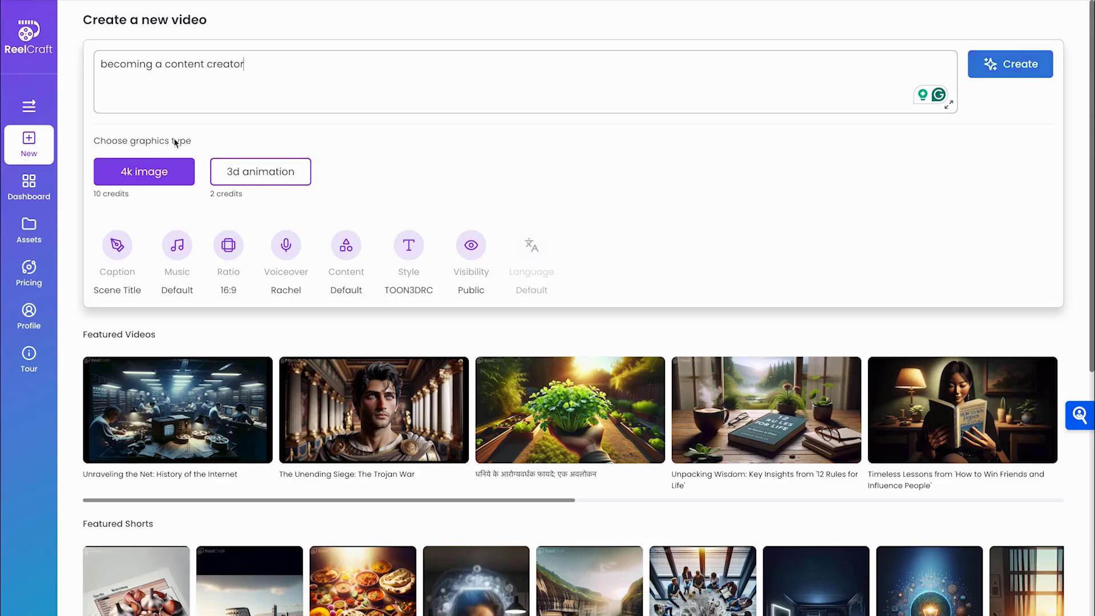
Try the caption styles and settle on Multi Word With Scene Title captions
click(117, 246)
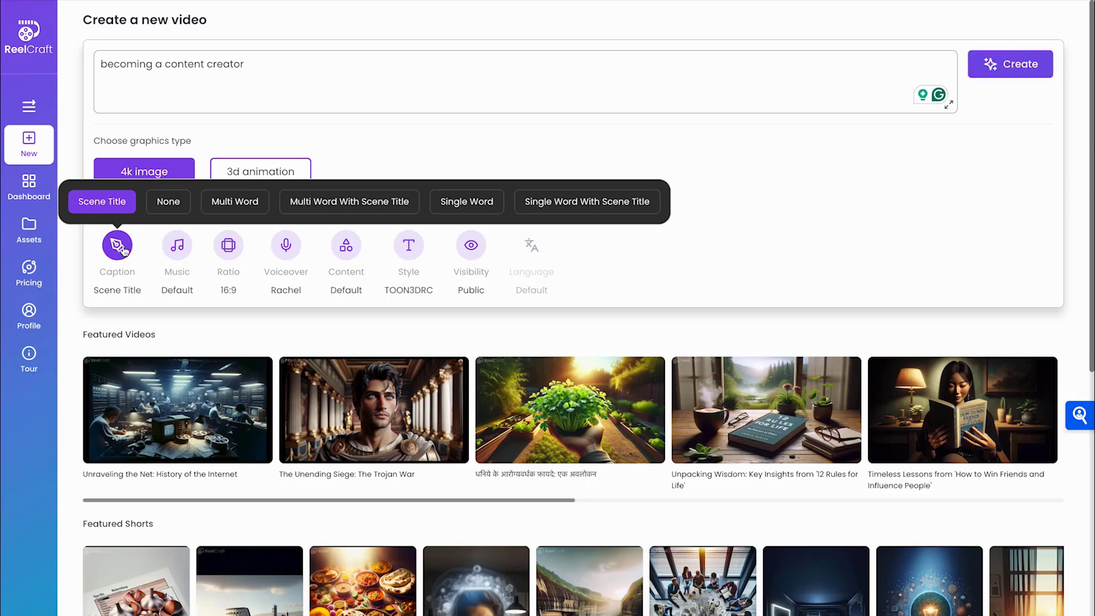
click(169, 202)
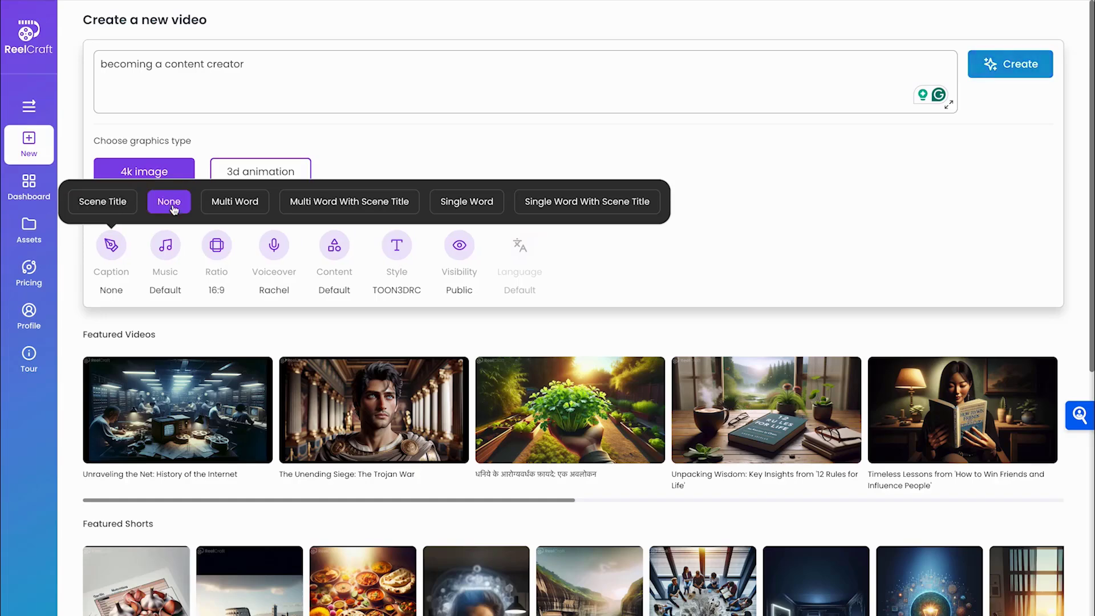
click(233, 205)
click(337, 203)
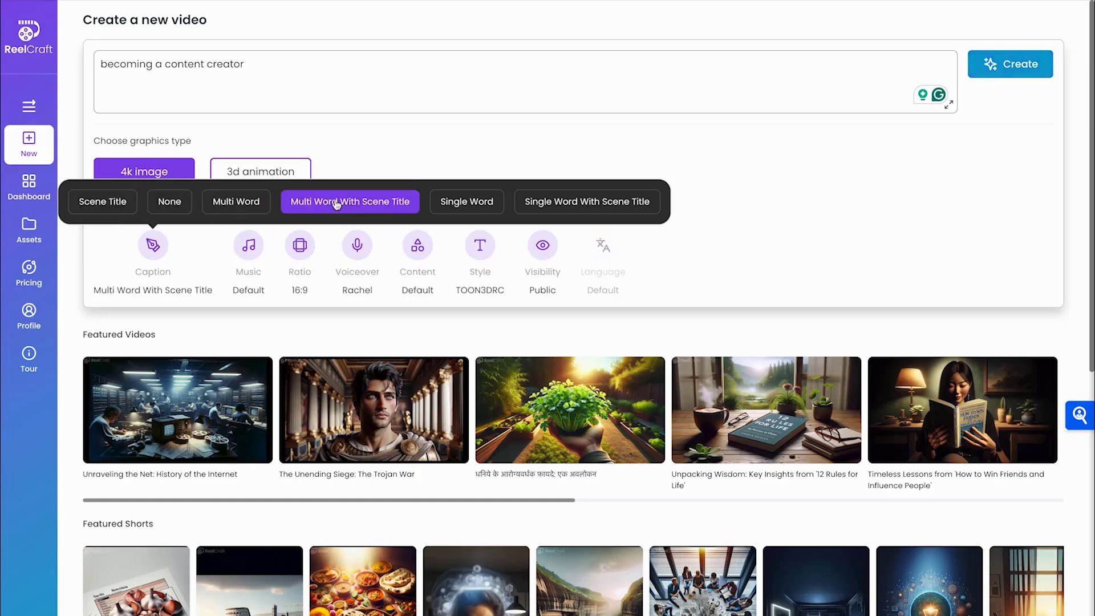
click(470, 204)
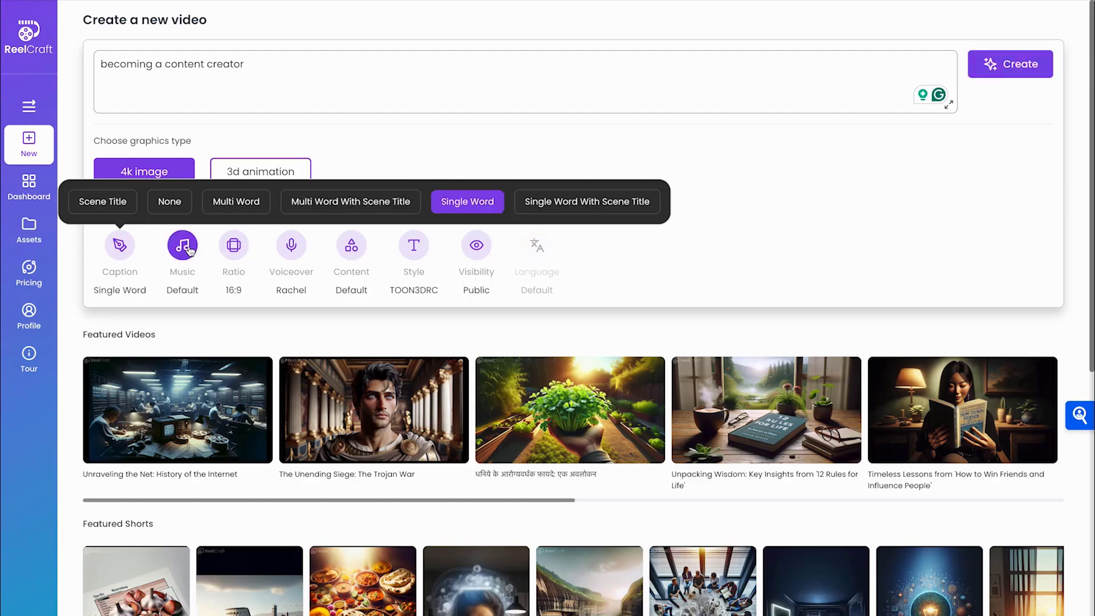
click(367, 203)
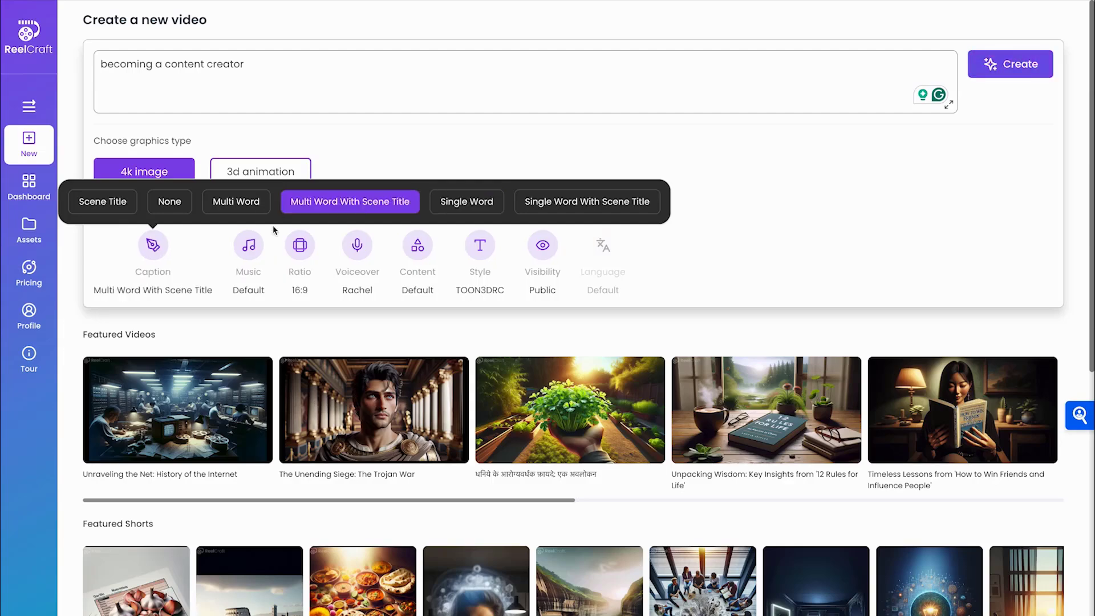
Upload sunny-morning-SBA-347034571.mp3 as the background score and name it Happy Music
click(250, 248)
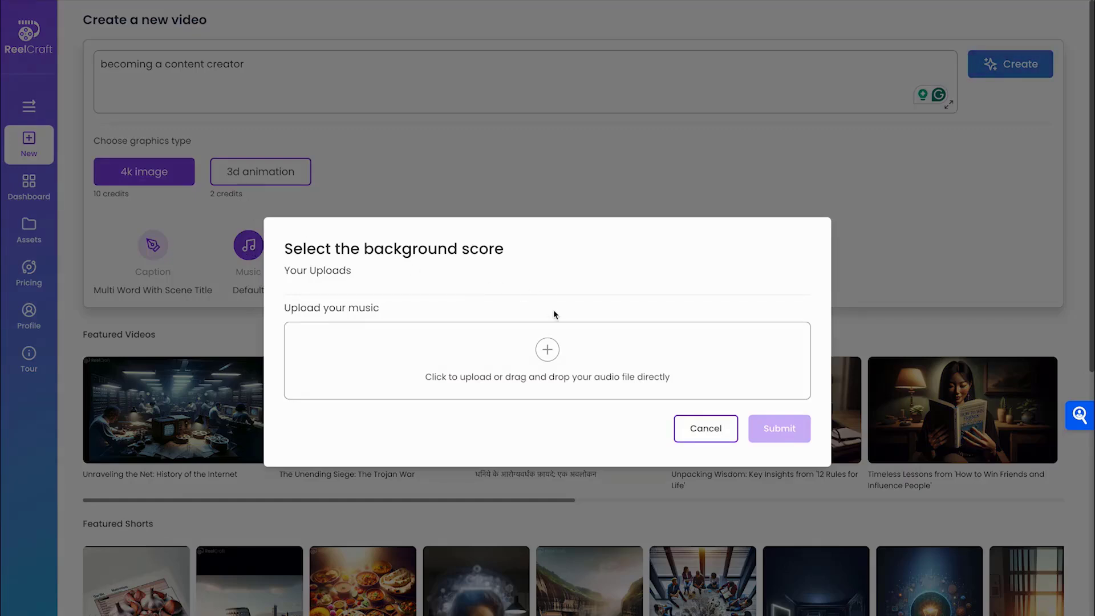
click(544, 360)
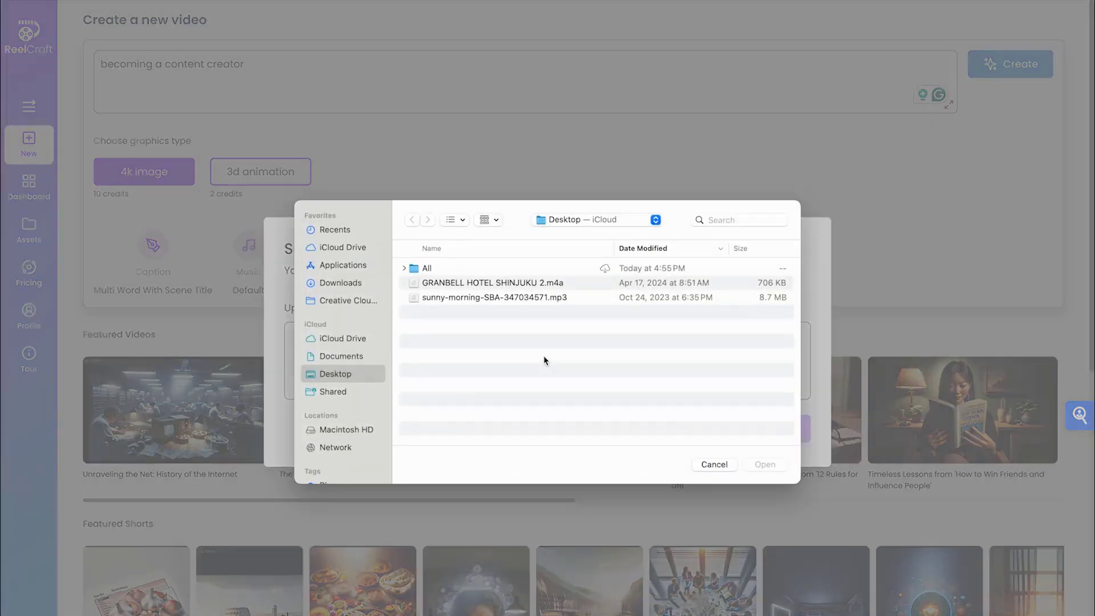
click(523, 301)
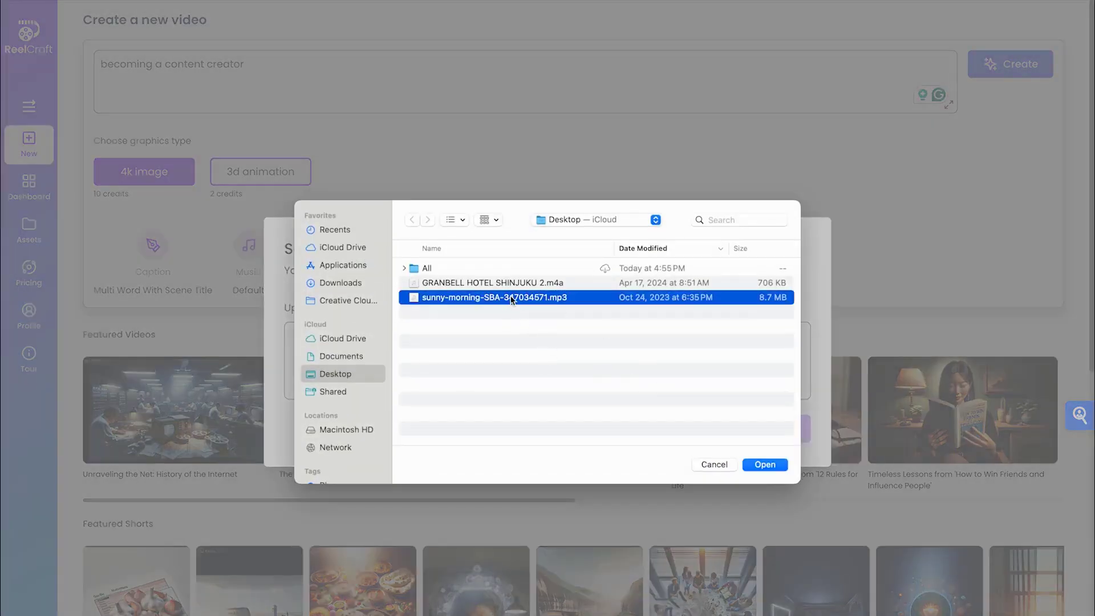
click(765, 465)
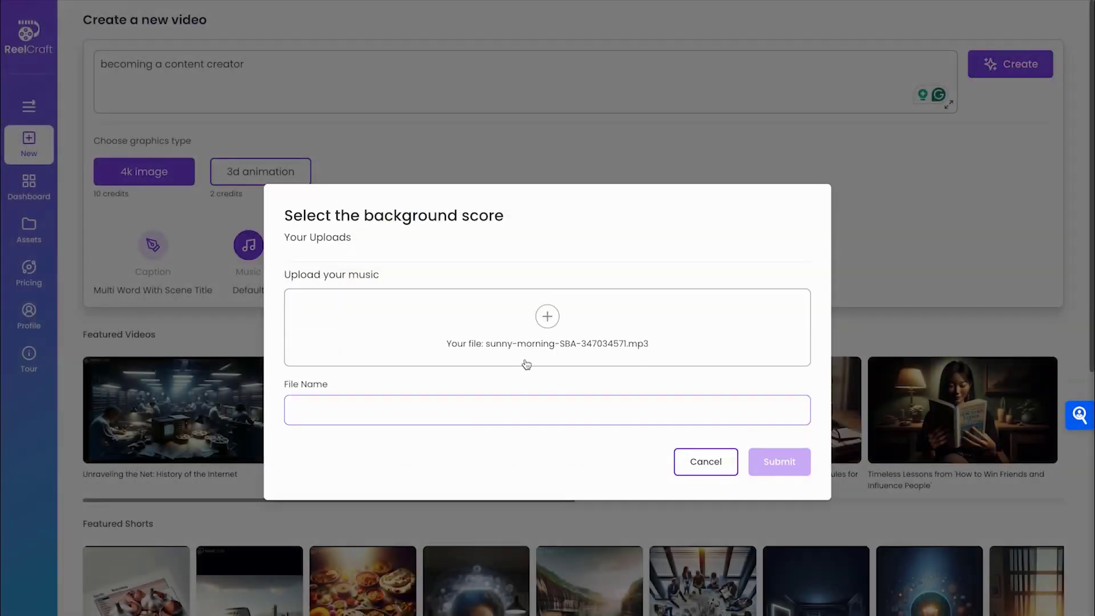
click(431, 403)
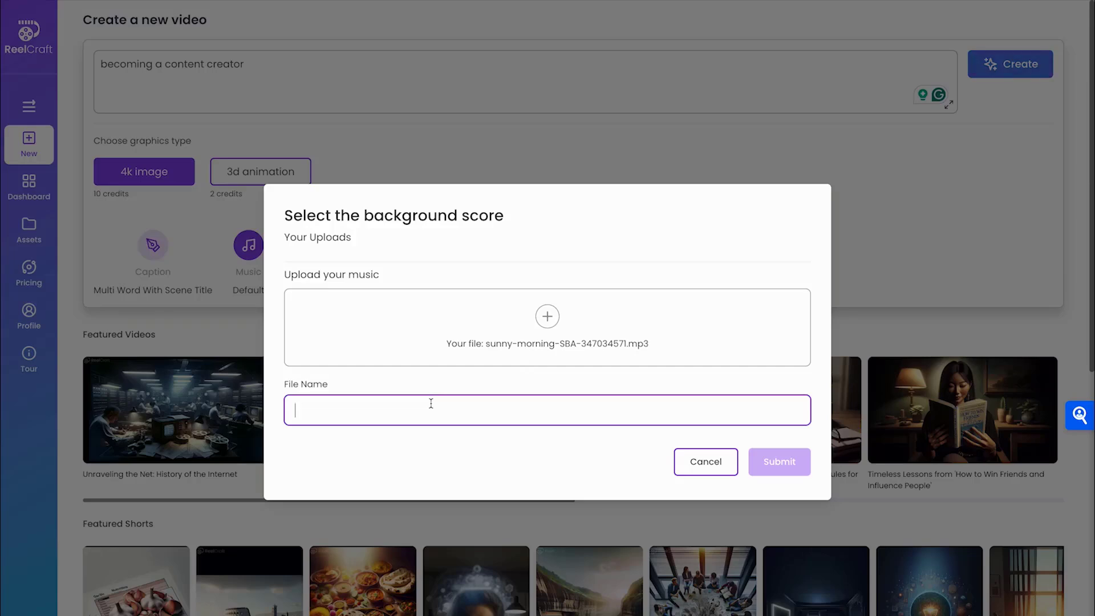
text(Happy Music)
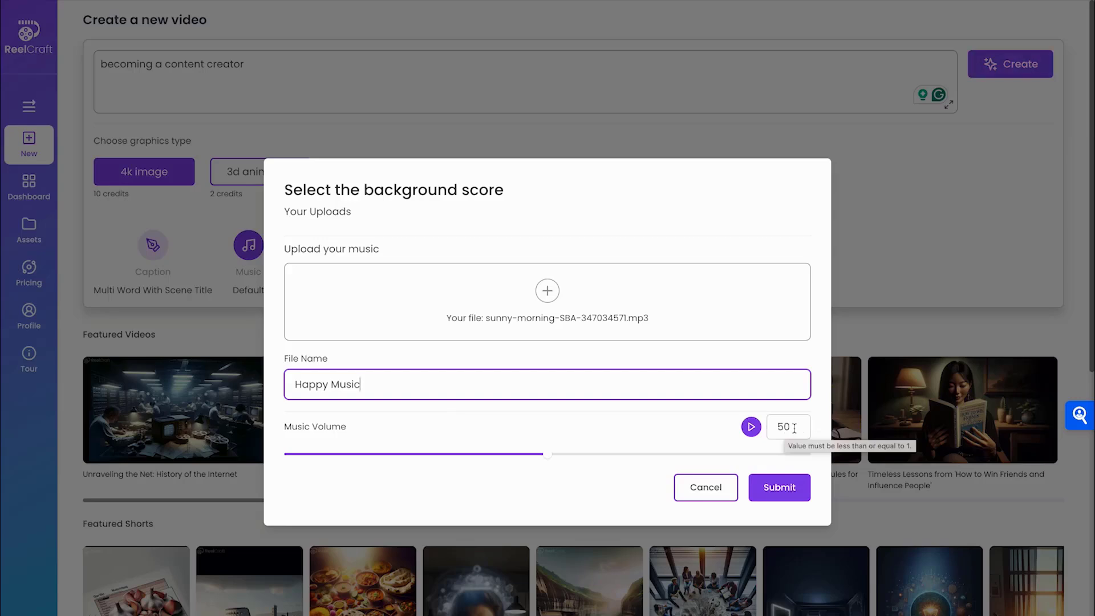
Preview the Happy Music track and set its music volume to 10
click(751, 429)
click(791, 426)
key(BackSpace)
key(BackSpace)
text(0)
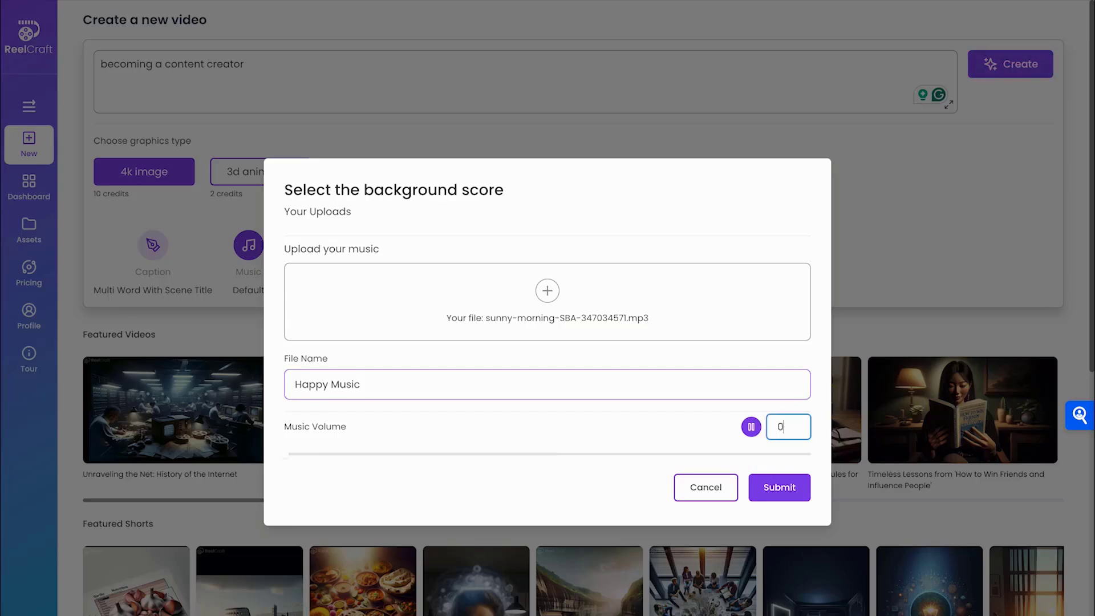
text(30)
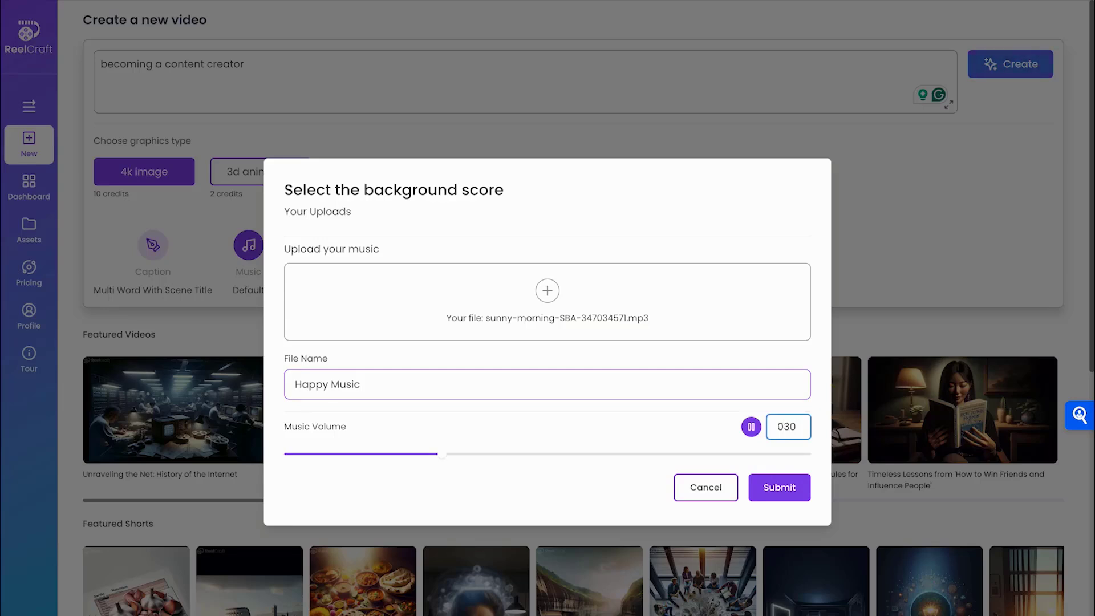
key(BackSpace)
key(BackSpace)
text(20)
key(BackSpace)
key(BackSpace)
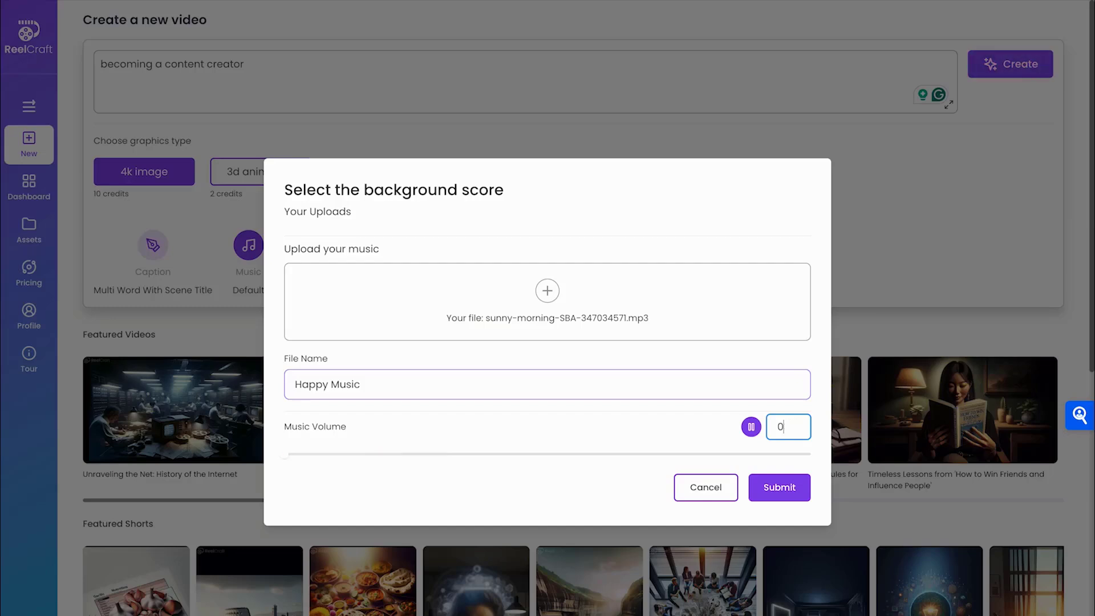
text(10)
click(337, 454)
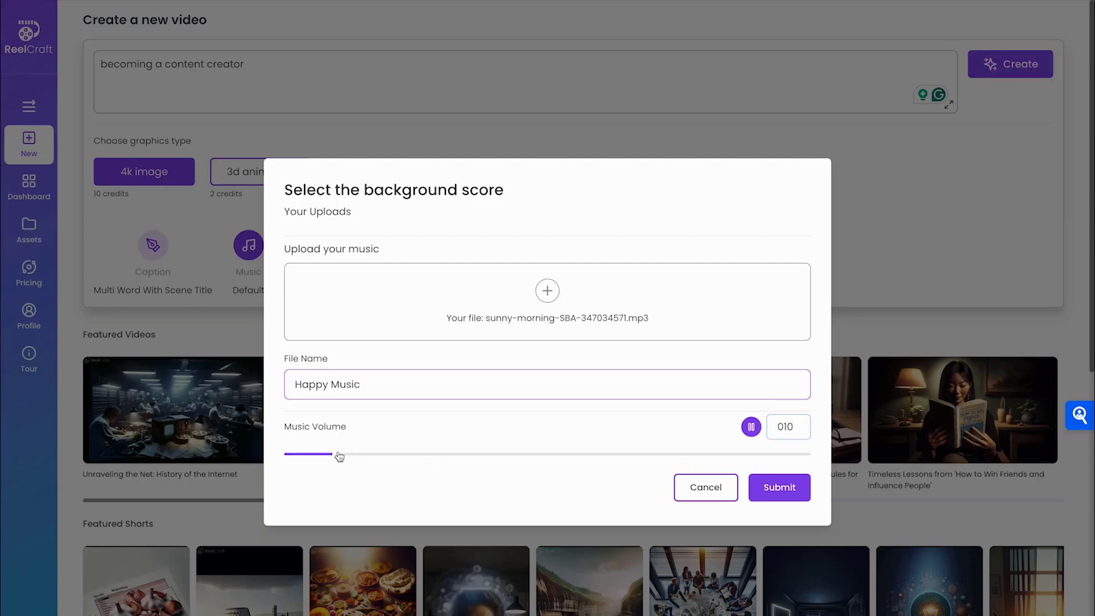
Submit Happy Music as the background score and stop the preview
click(781, 489)
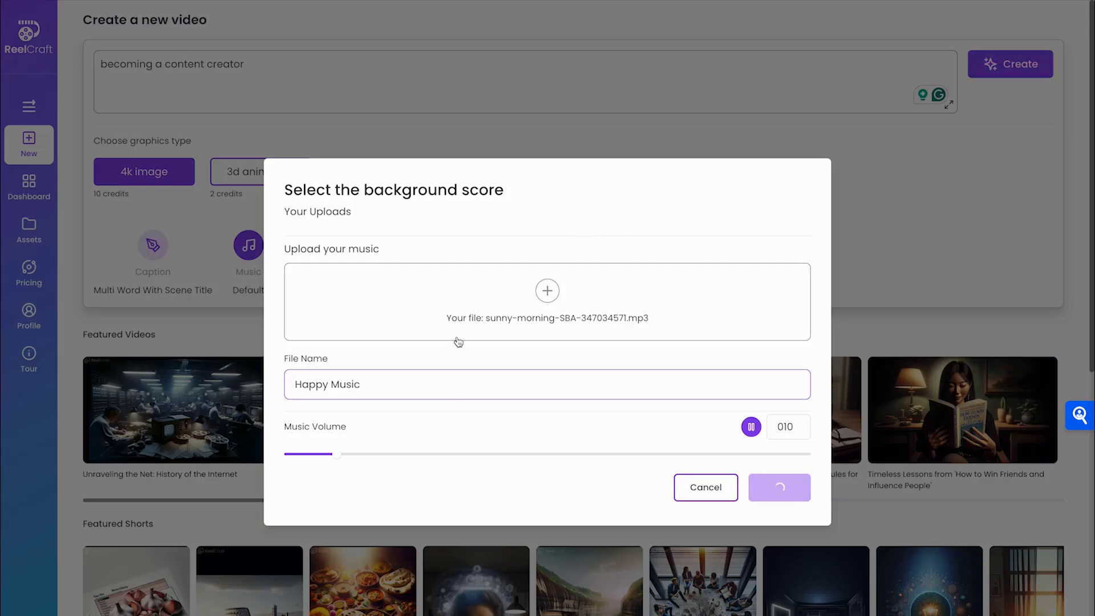
click(751, 428)
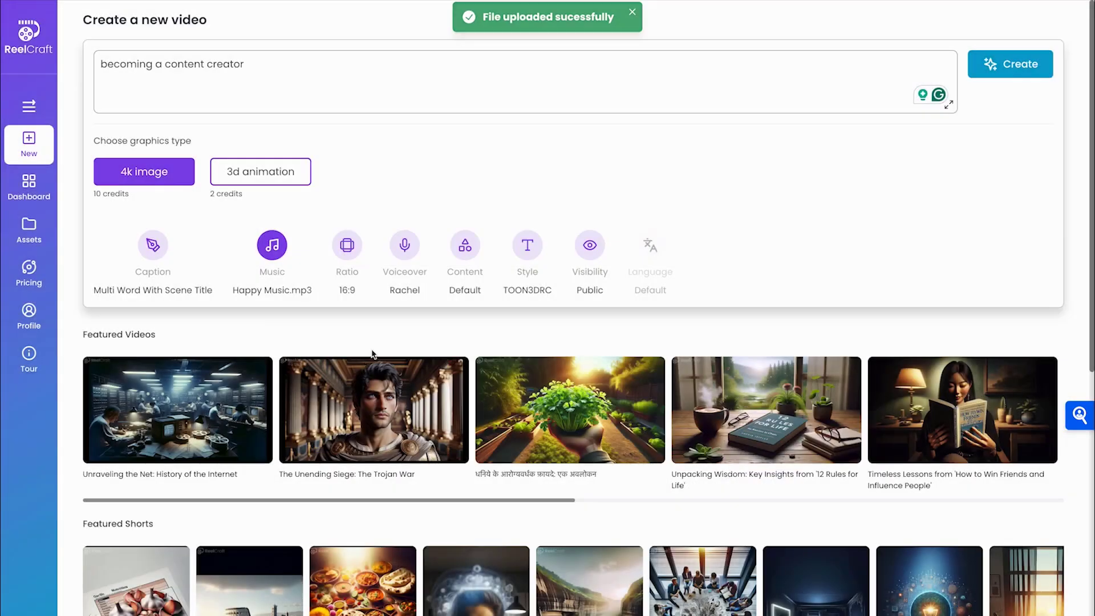
click(529, 285)
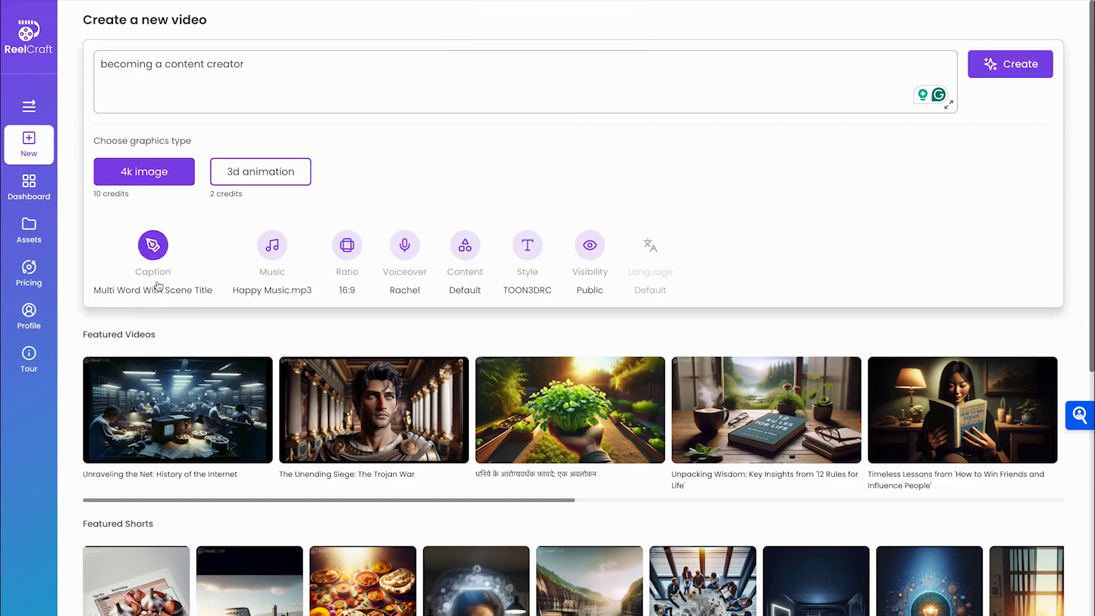
Switch the video to a vertical 9:16 aspect ratio
click(347, 245)
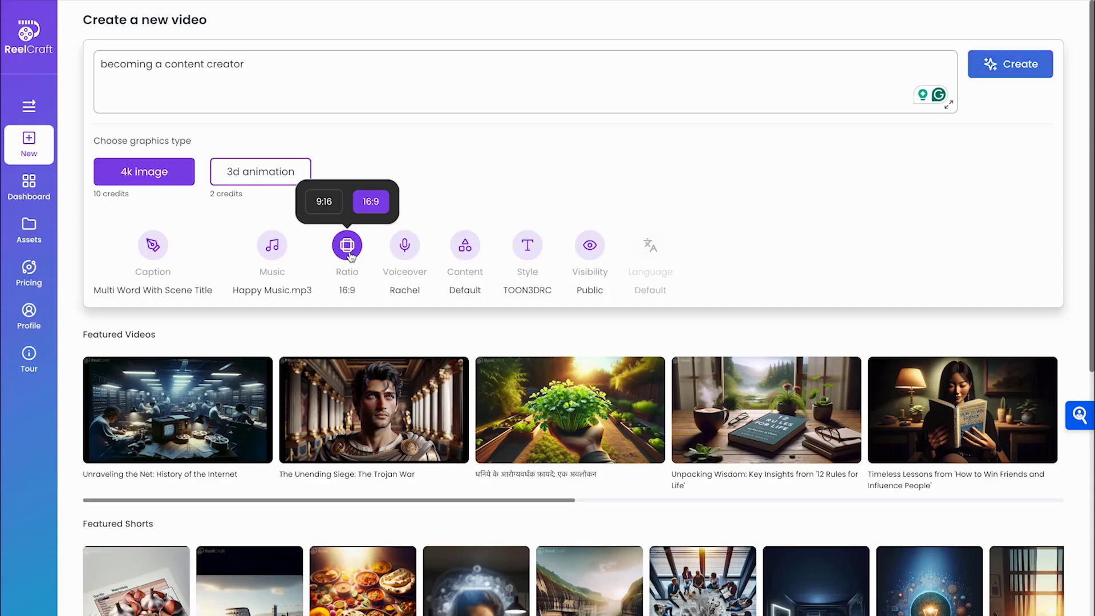
click(323, 203)
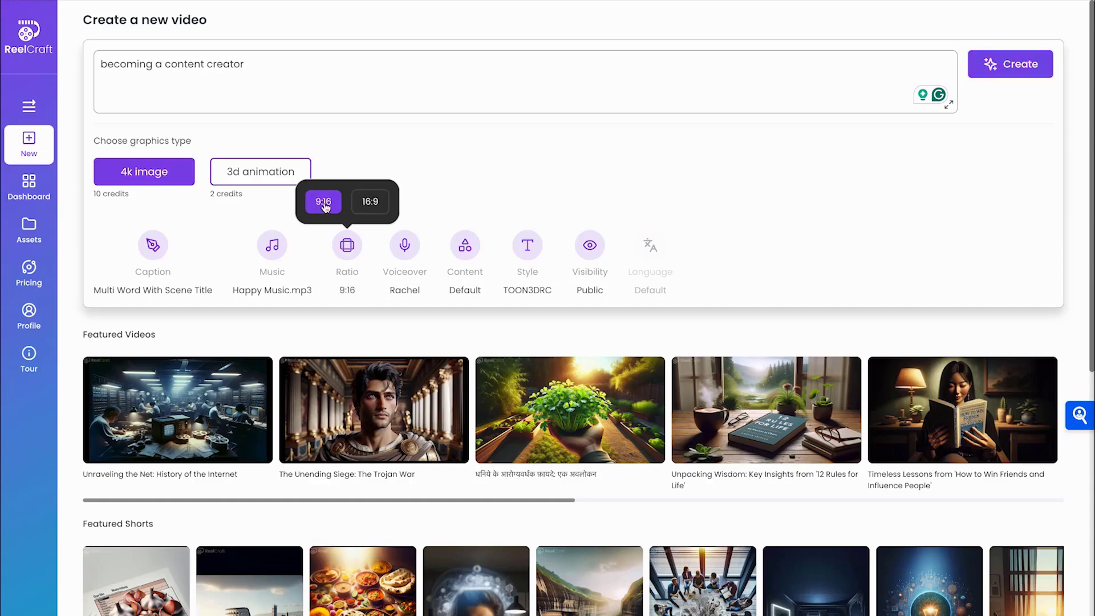
click(406, 247)
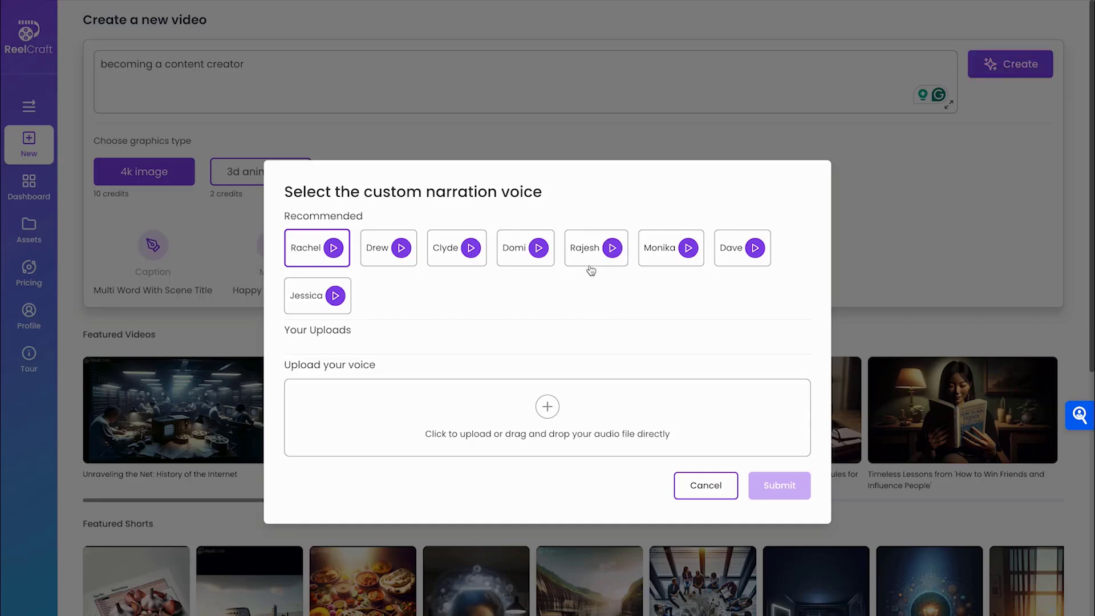
Upload GRANBELL HOTEL SHINJUKU 2.m4a as a custom narration voice, name it, and submit
click(547, 407)
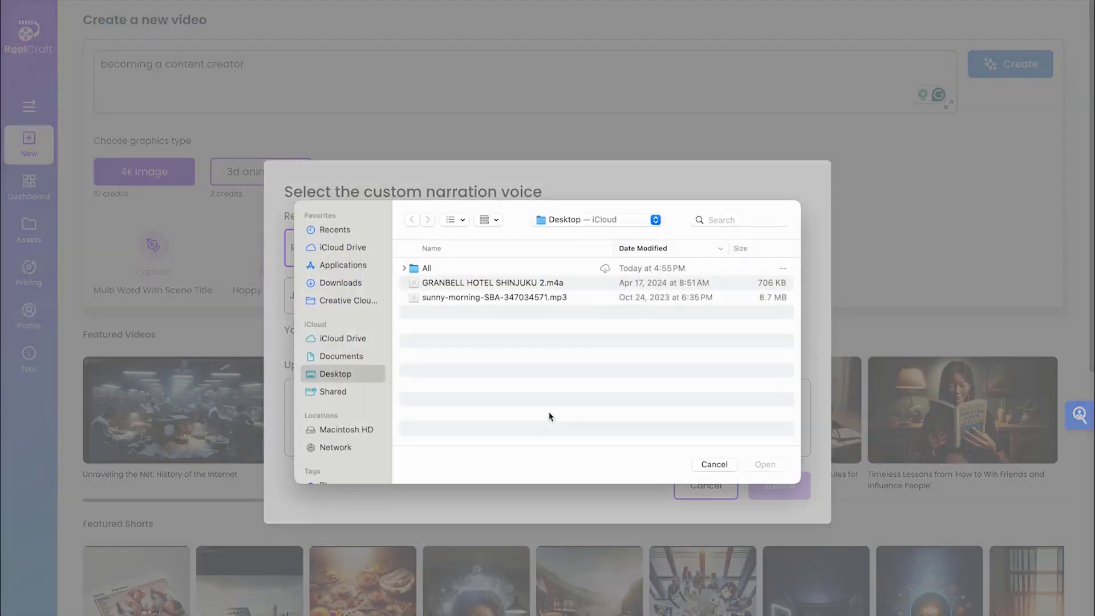
click(538, 282)
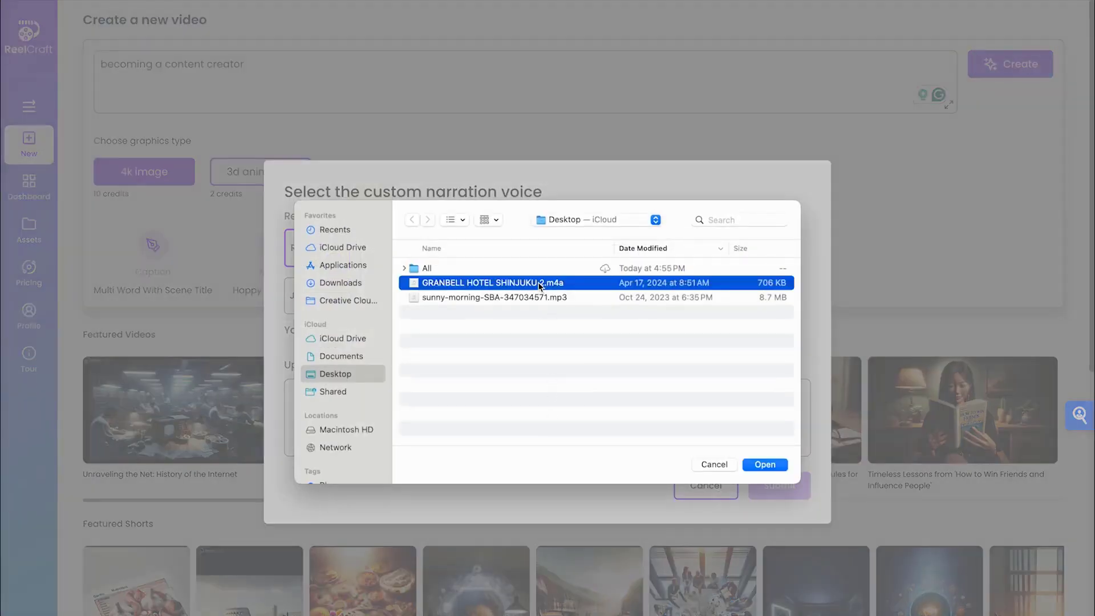
click(767, 464)
click(450, 465)
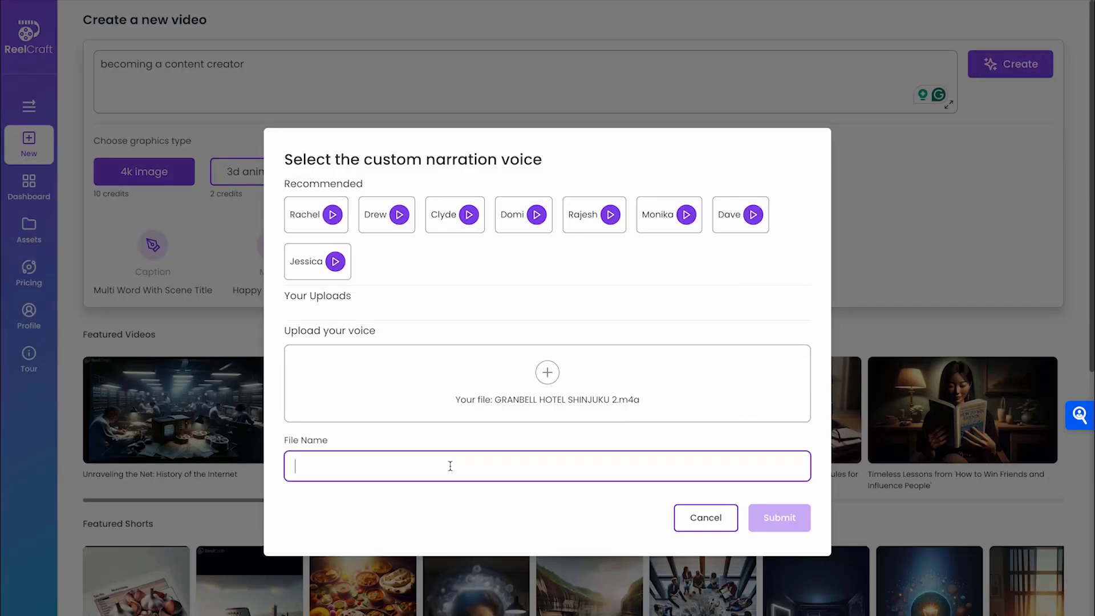
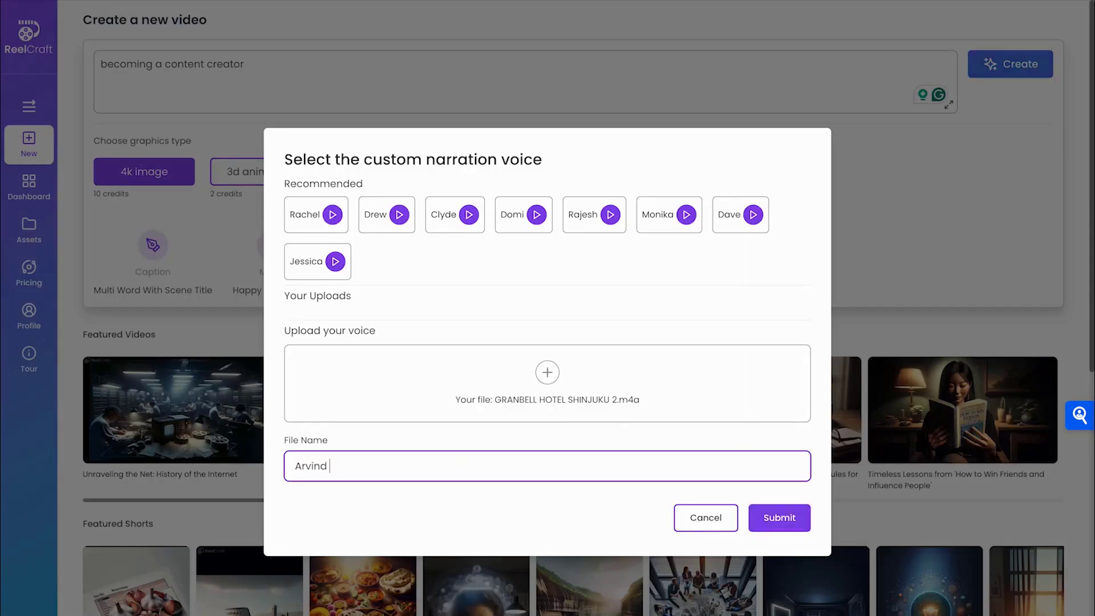
click(779, 520)
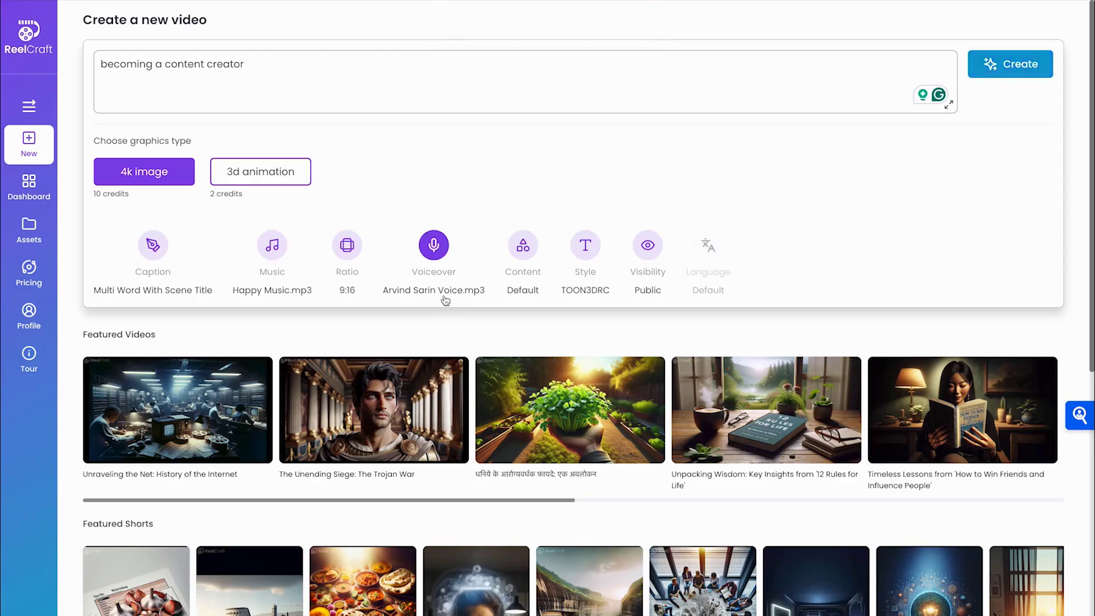
Change the video's content type from Default to Stories
click(529, 252)
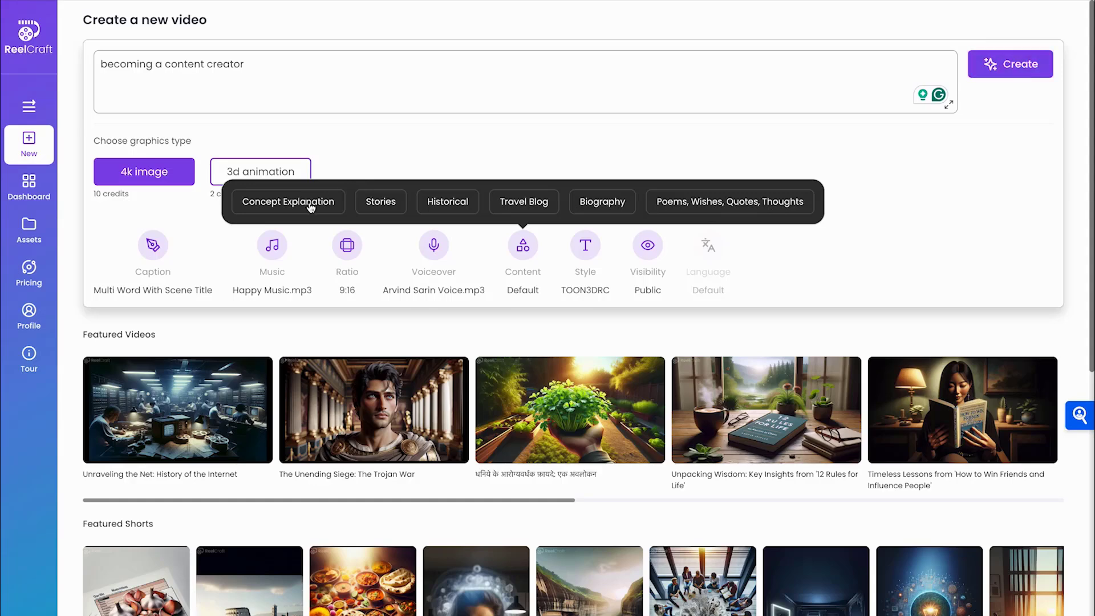
click(381, 205)
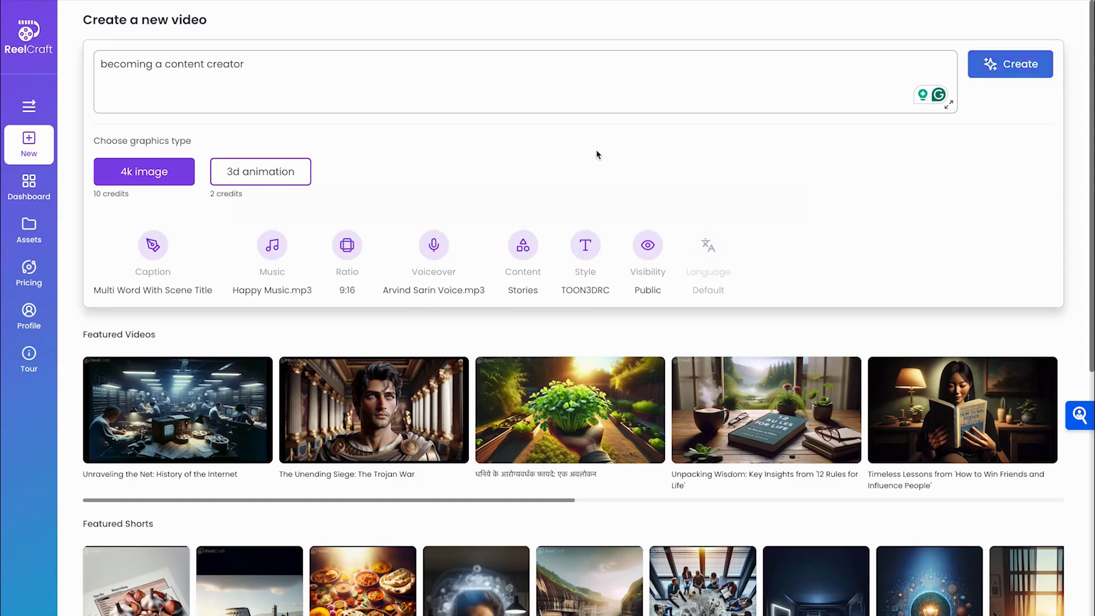
Switch the style to TOON3DCT and keep visibility Public, since Private requires a subscription
click(582, 245)
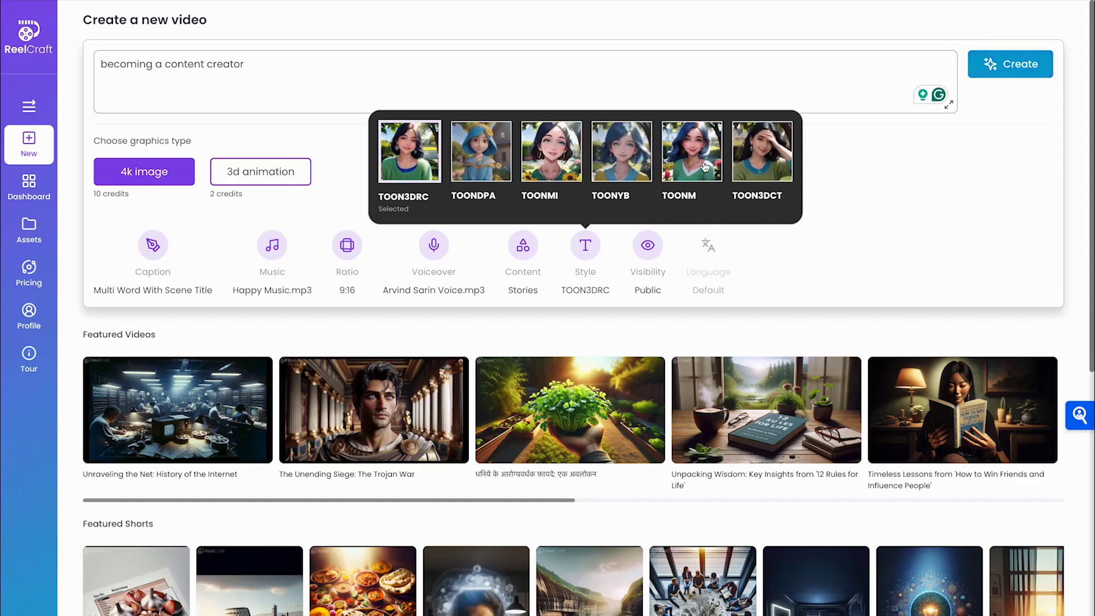
click(761, 165)
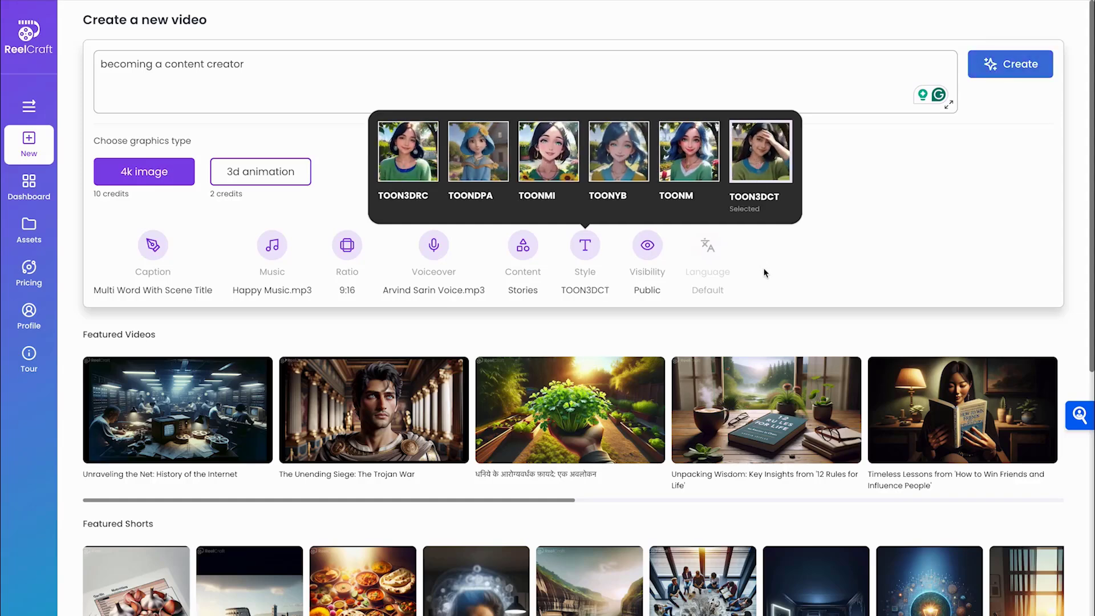
click(648, 252)
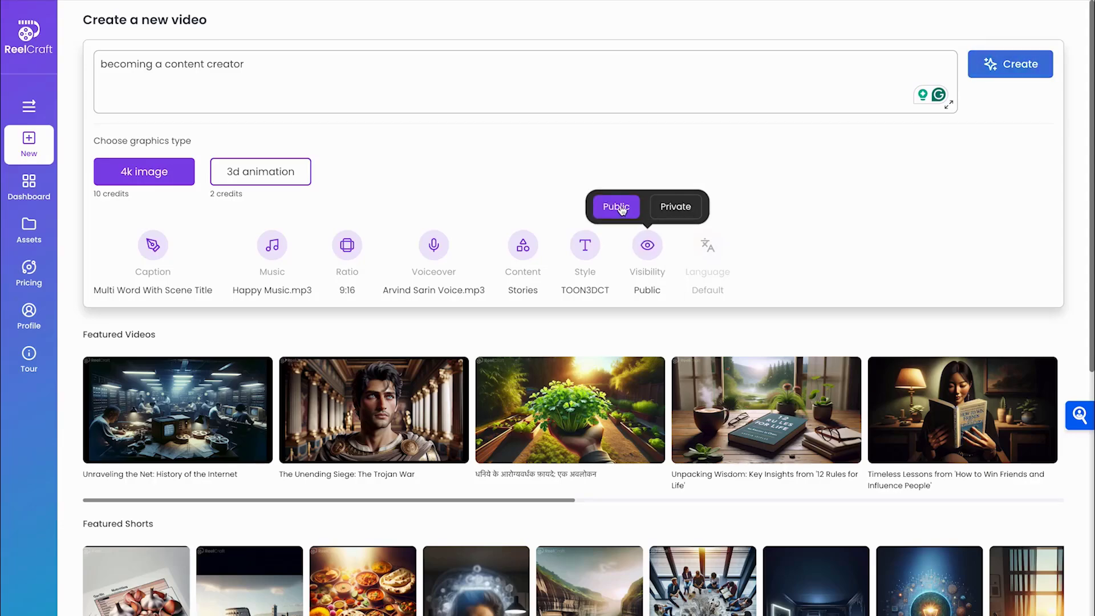
click(674, 212)
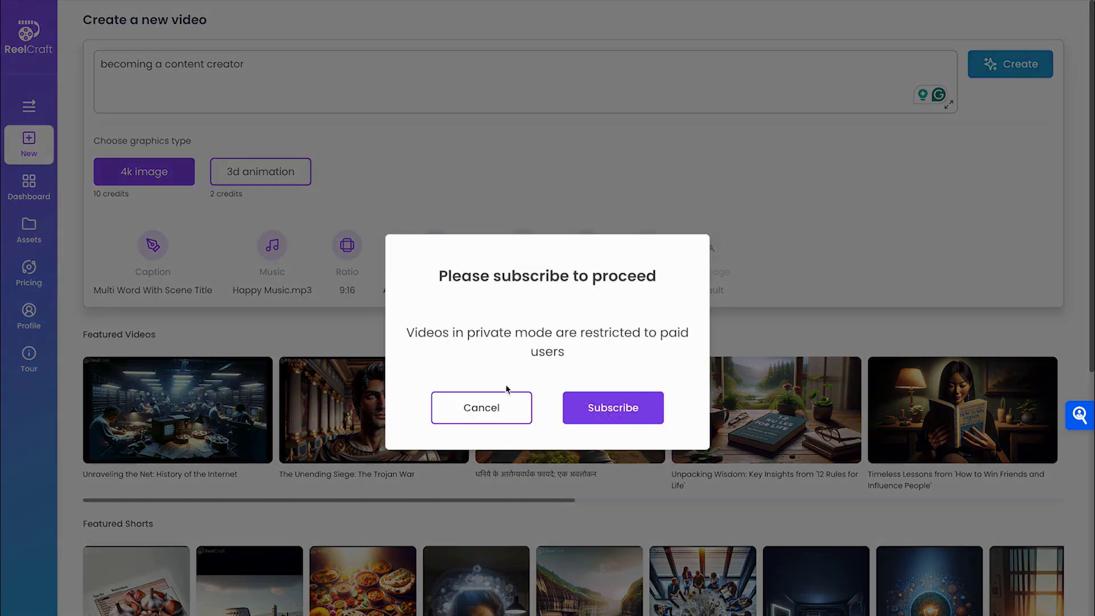
click(483, 413)
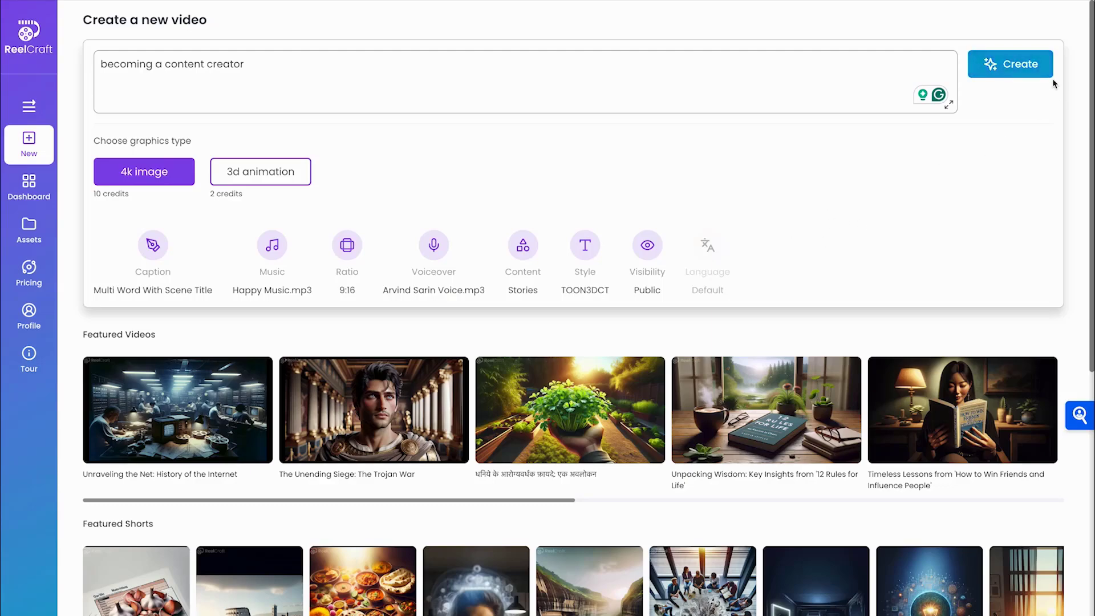
Generate the video as Stories with the 'Transform the given idea into a story' prompt type
click(1014, 71)
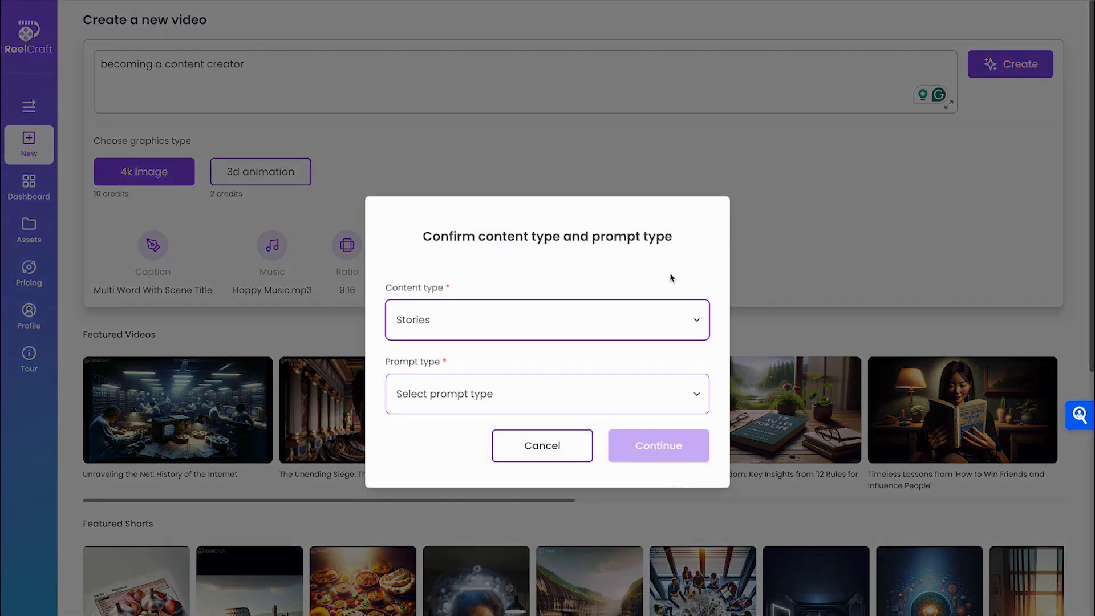
click(603, 332)
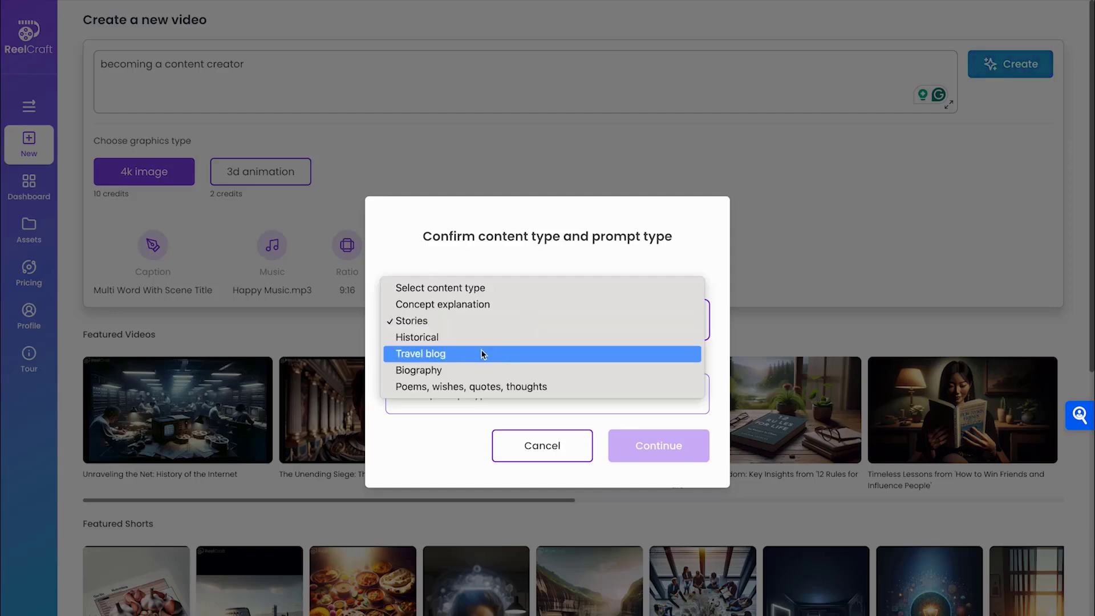
click(469, 322)
click(473, 398)
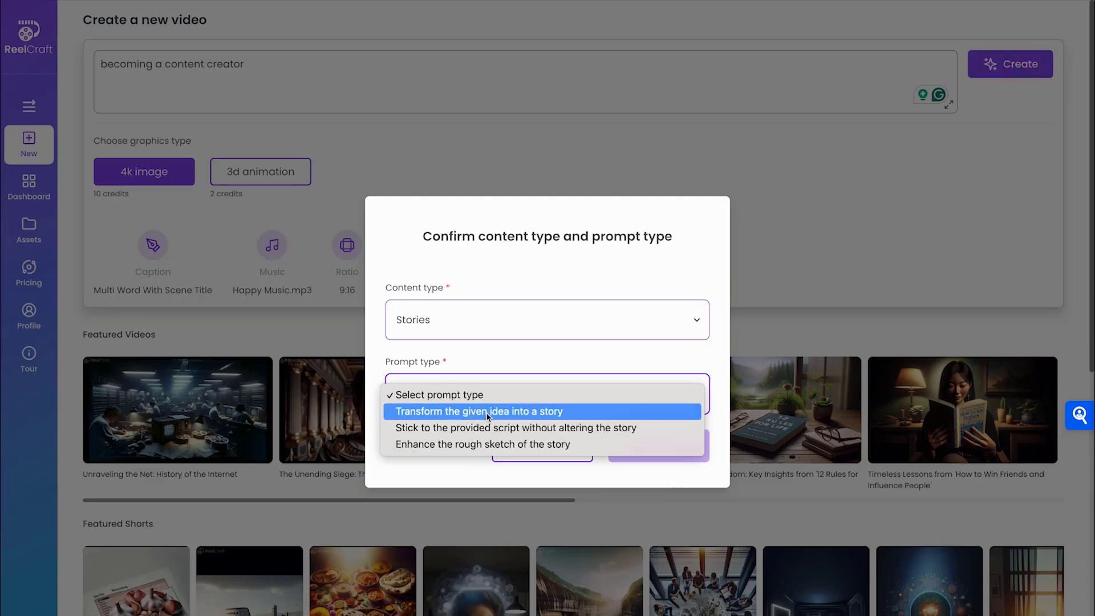
click(486, 413)
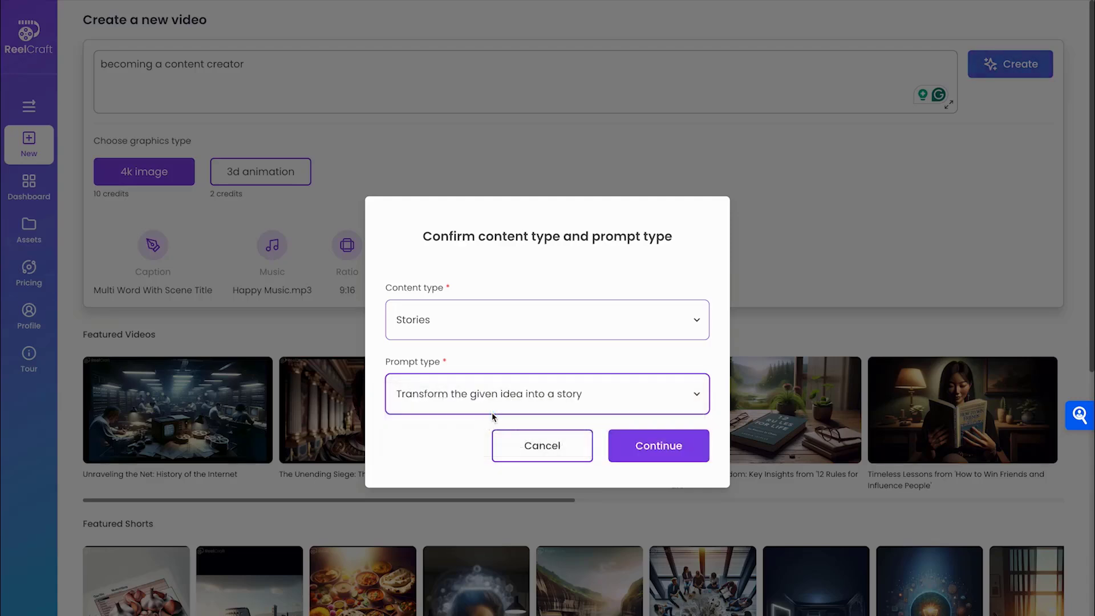
click(667, 454)
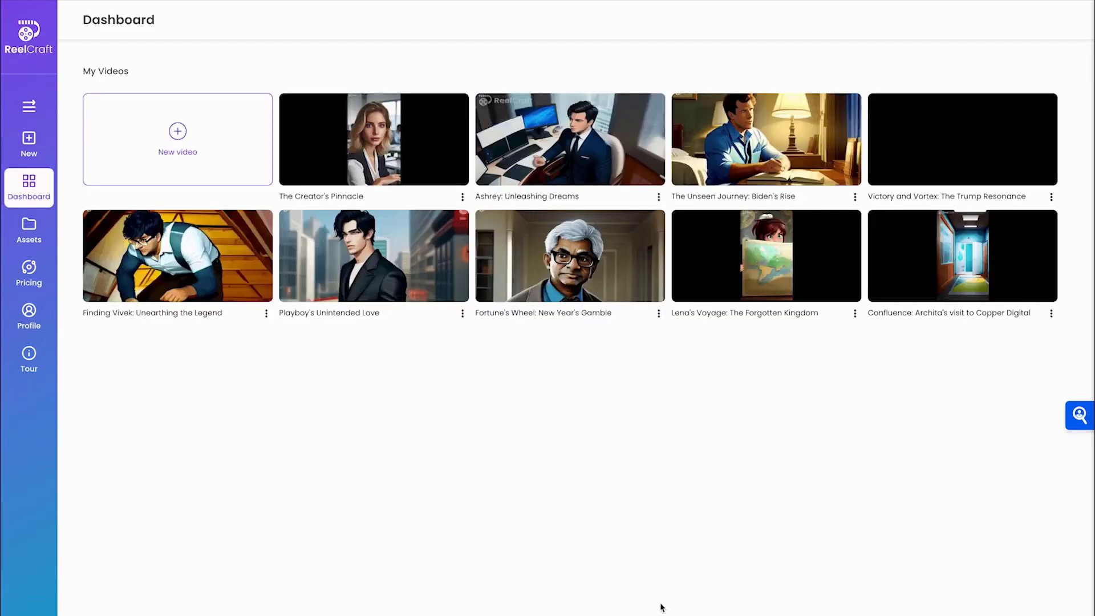
Open The Creator's Pinnacle from the Dashboard to see its finished 0:48 clip
click(385, 155)
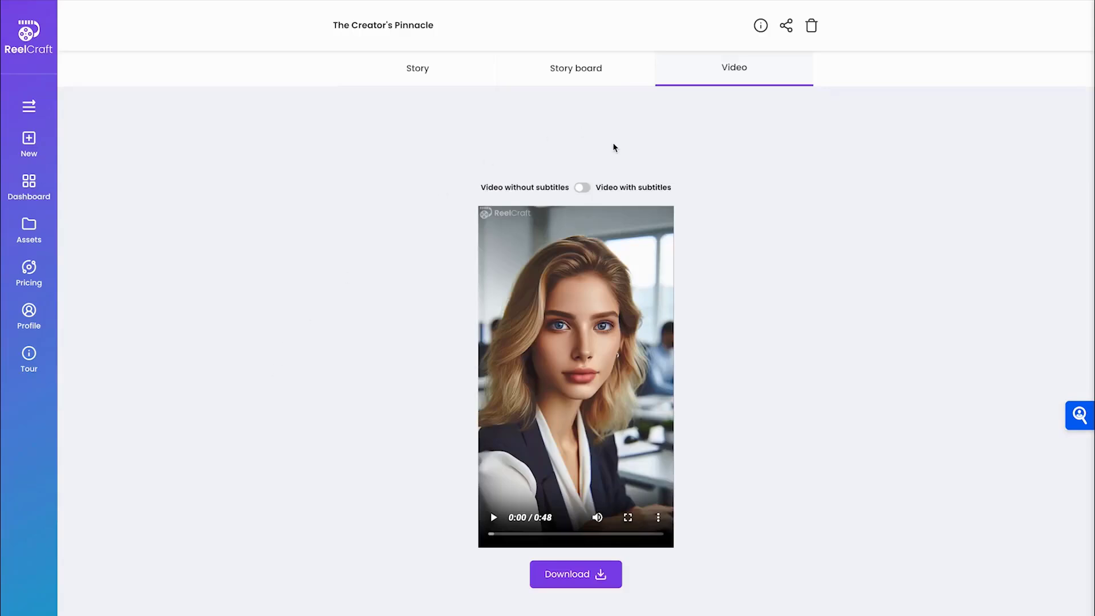
Switch on 'Video with subtitles' and play the 0:48 clip through to the end card
click(582, 187)
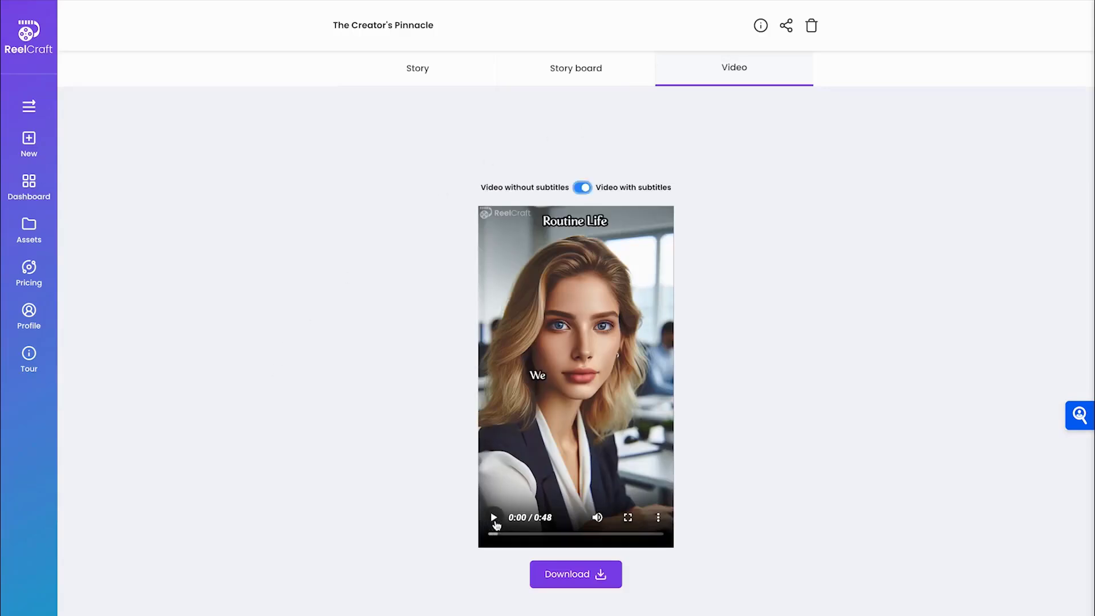
click(494, 519)
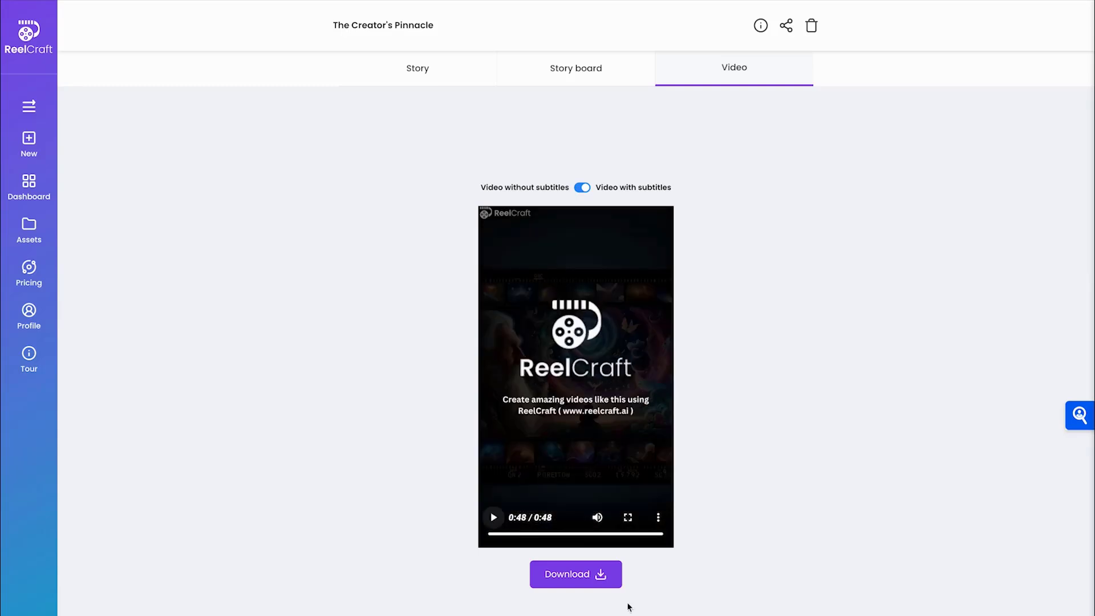
Bring up Scene 1, Animation 2 in the video's storyboard
click(569, 73)
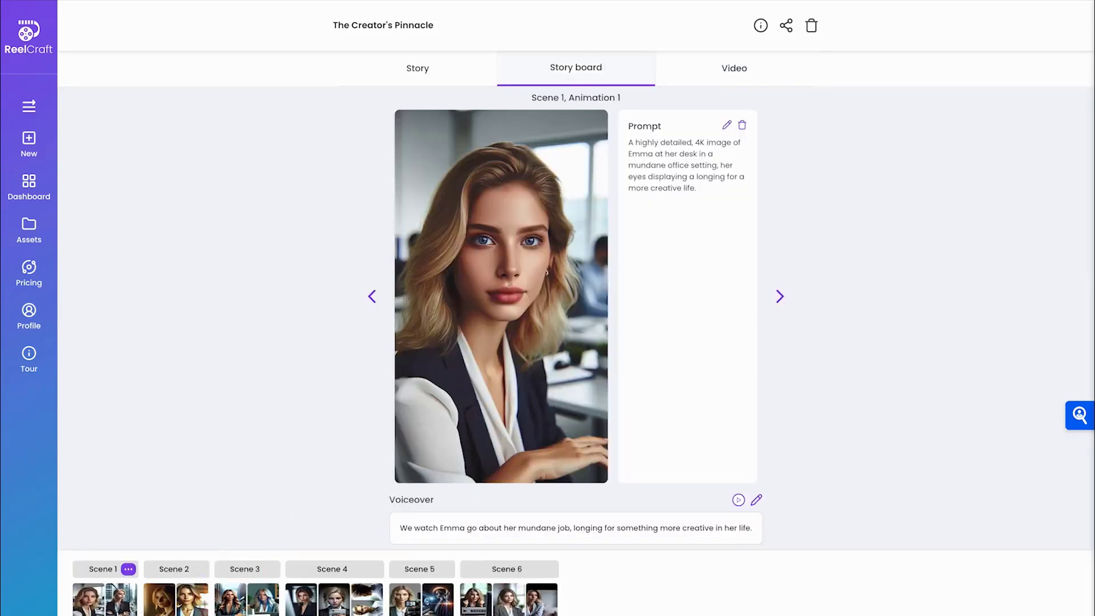
mouse_move(116, 593)
click(92, 603)
click(119, 604)
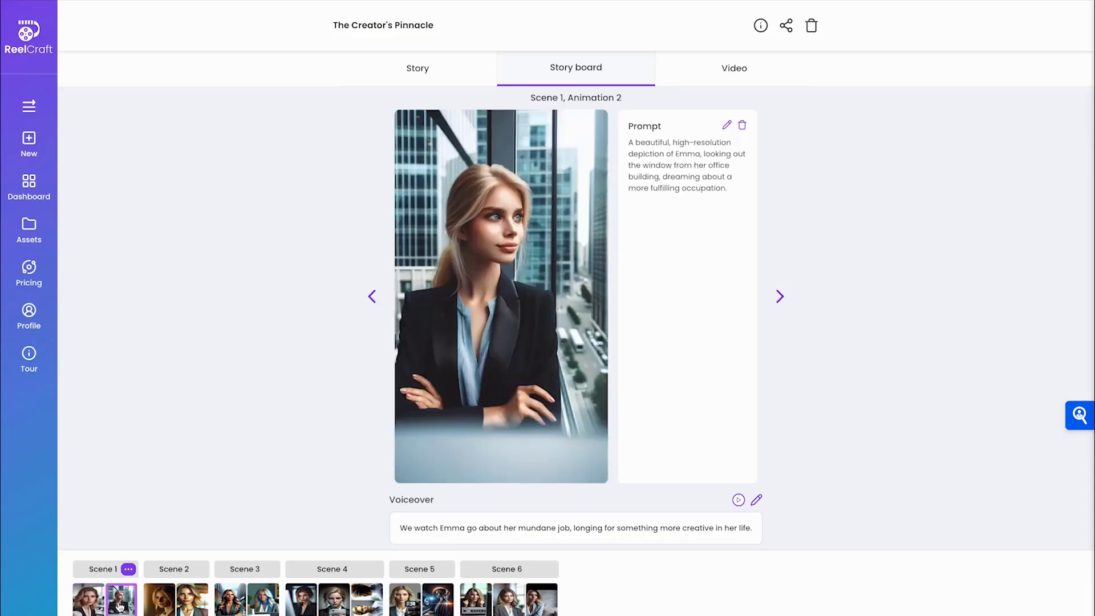
Change the animation prompt's 'office building' to 'home office' and save it
click(727, 126)
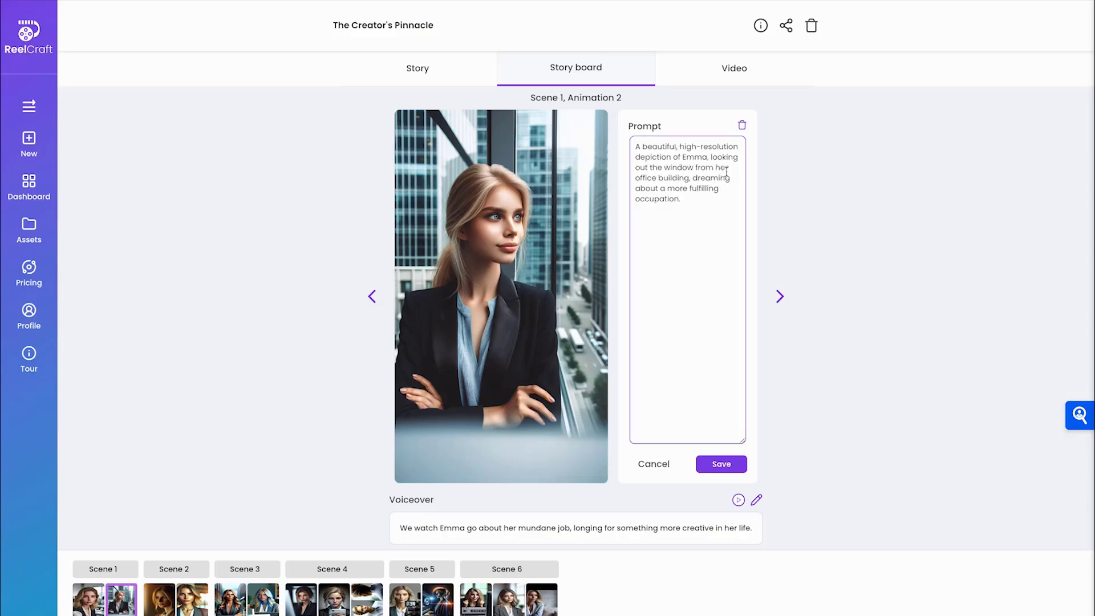
double_click(650, 178)
text(home)
double_click(664, 177)
text(office)
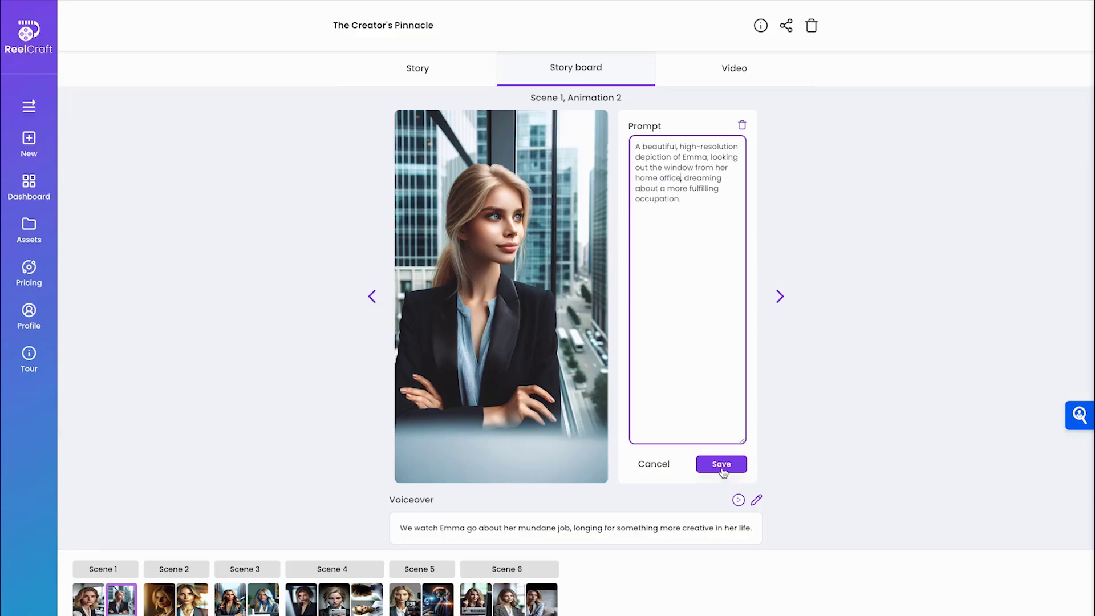
click(721, 464)
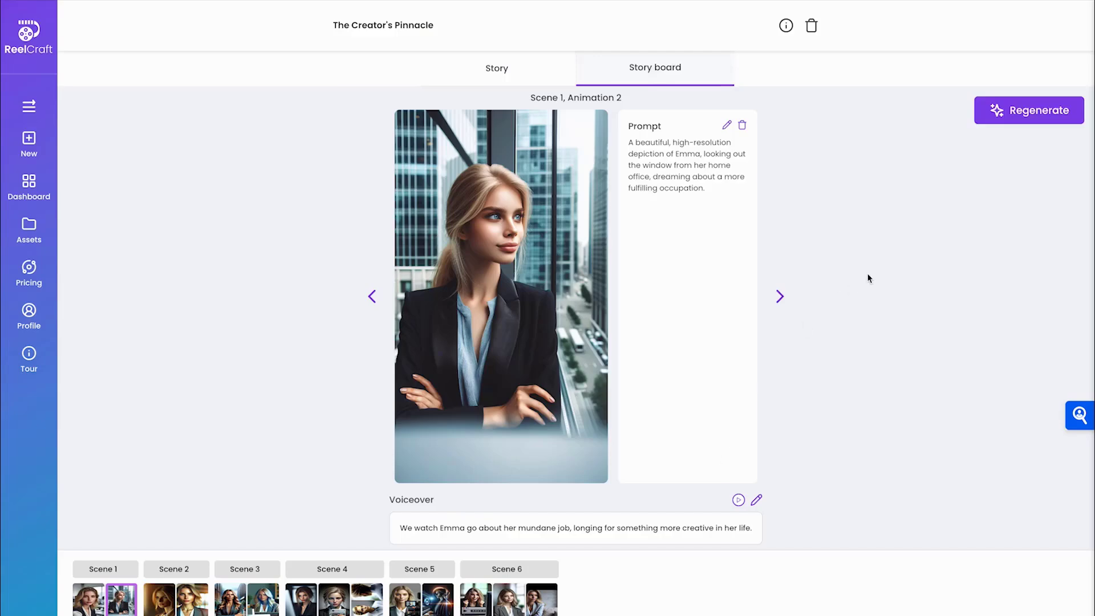
Start regenerating the video, then return to the storyboard showing the Happy Music.Mp3 score
click(1033, 110)
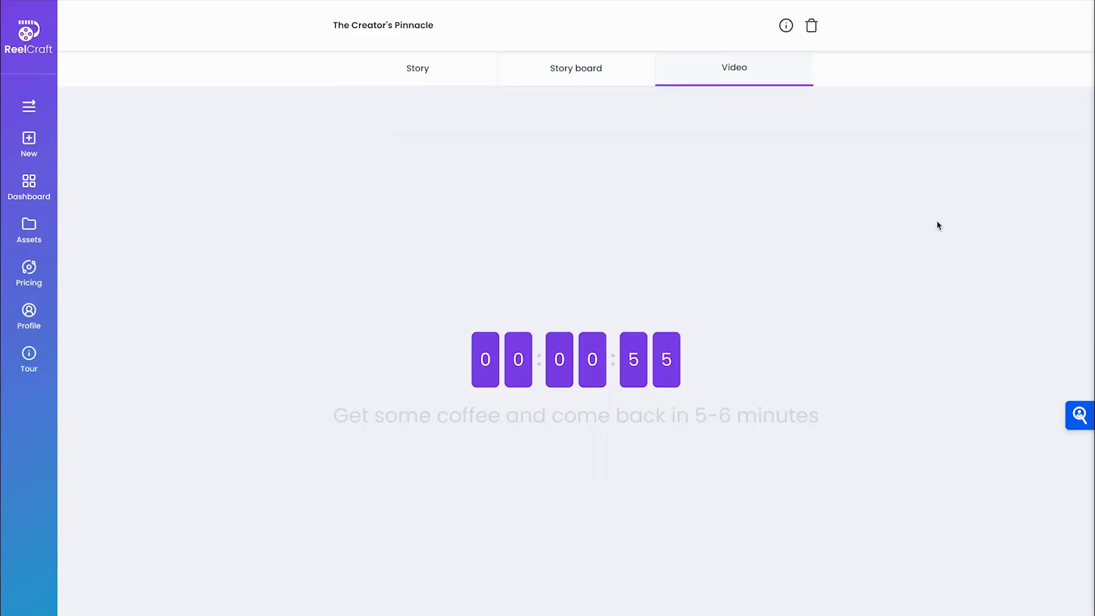
click(574, 69)
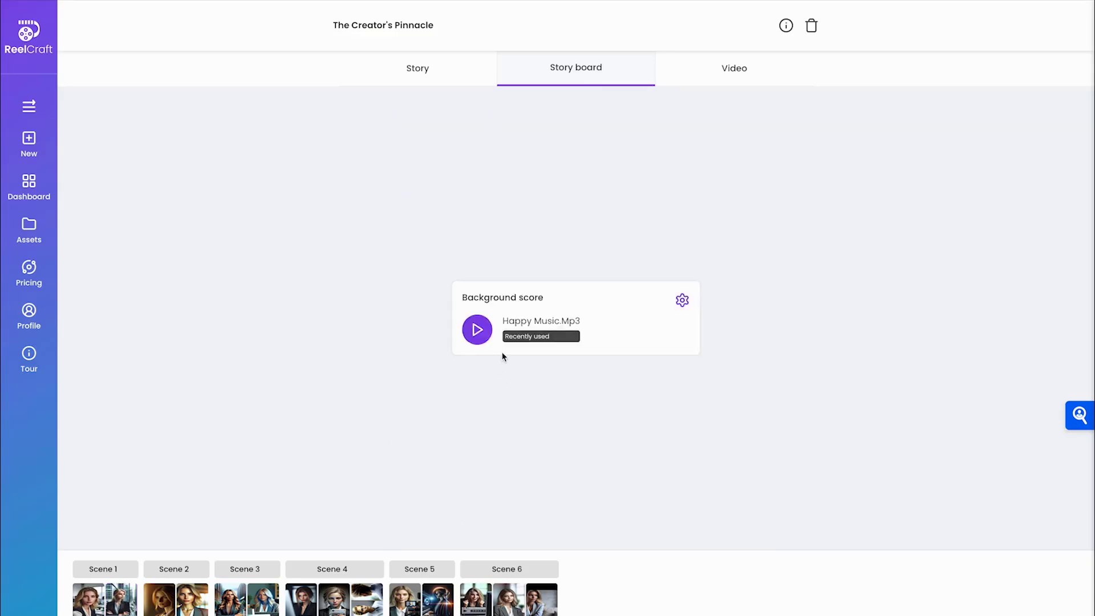
Check the background score choices without changing them, then review Scene 5 narration and the Story tab
click(682, 300)
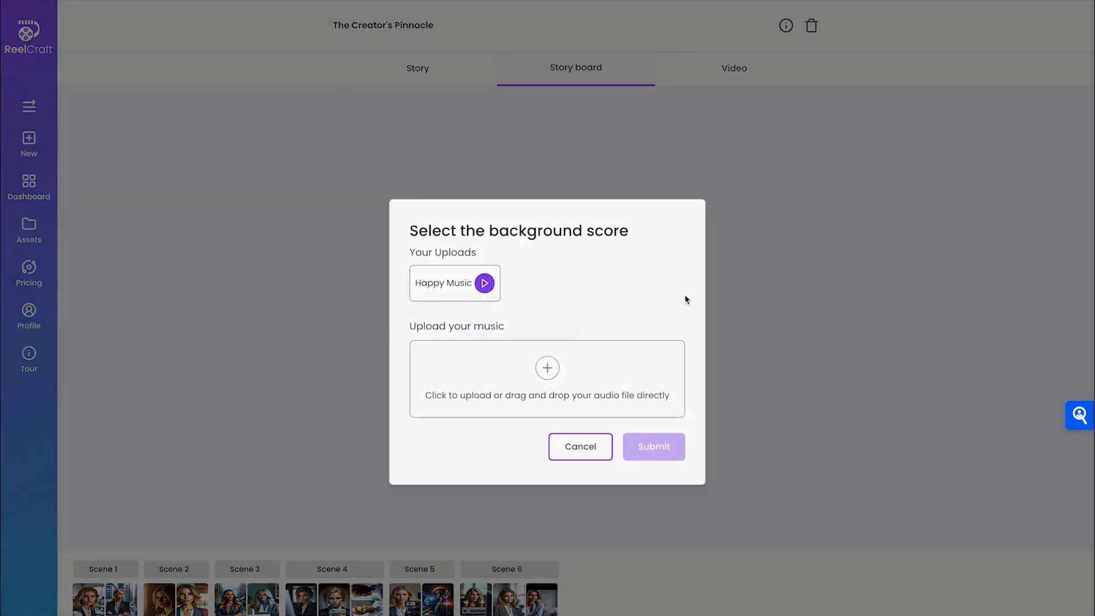
click(580, 447)
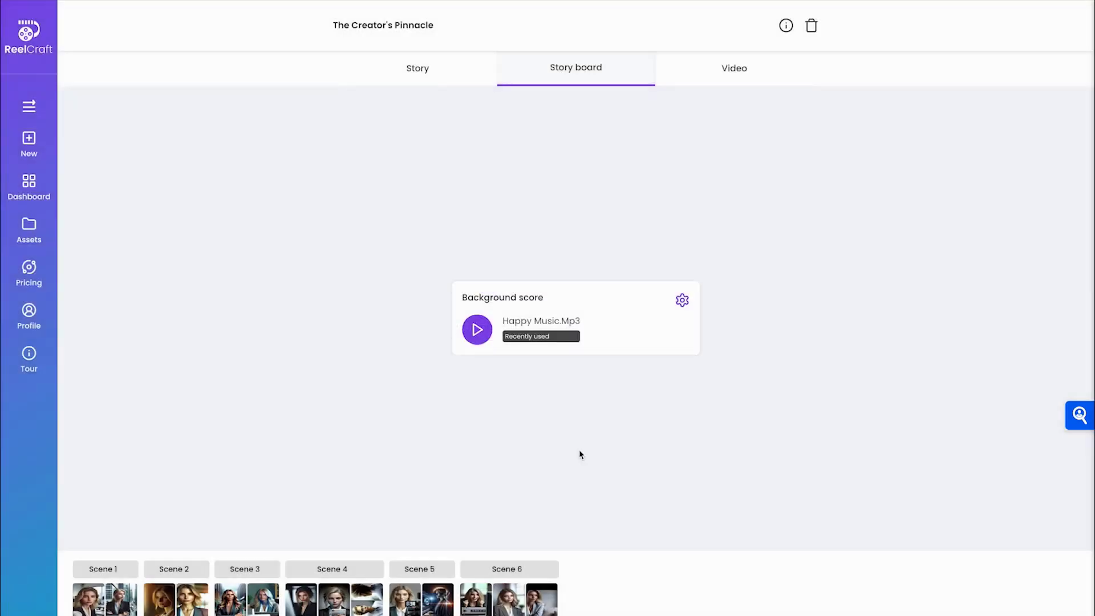
click(426, 603)
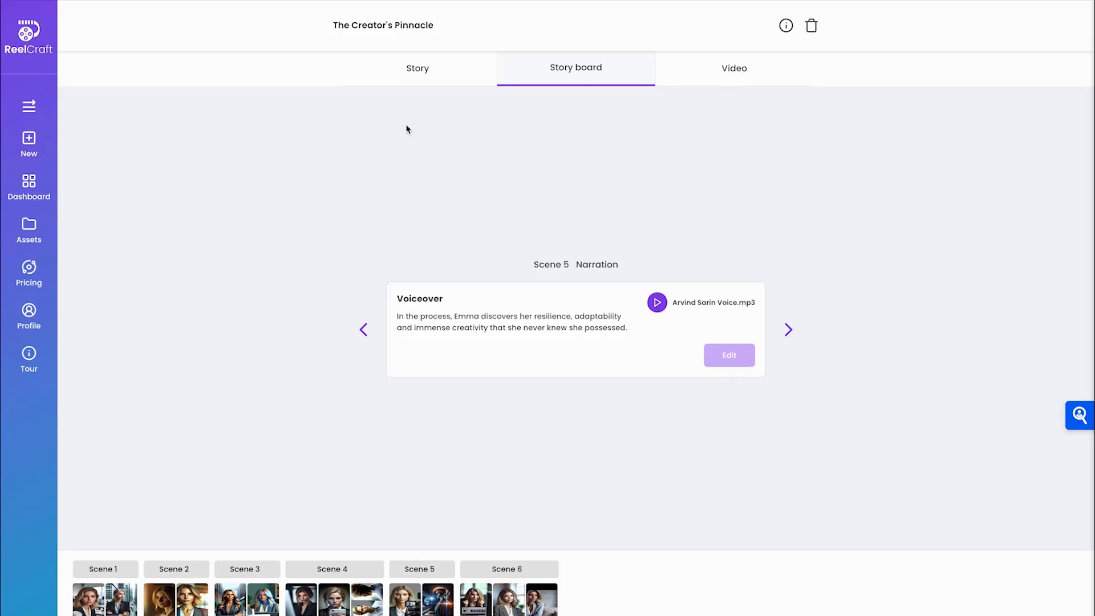
click(415, 71)
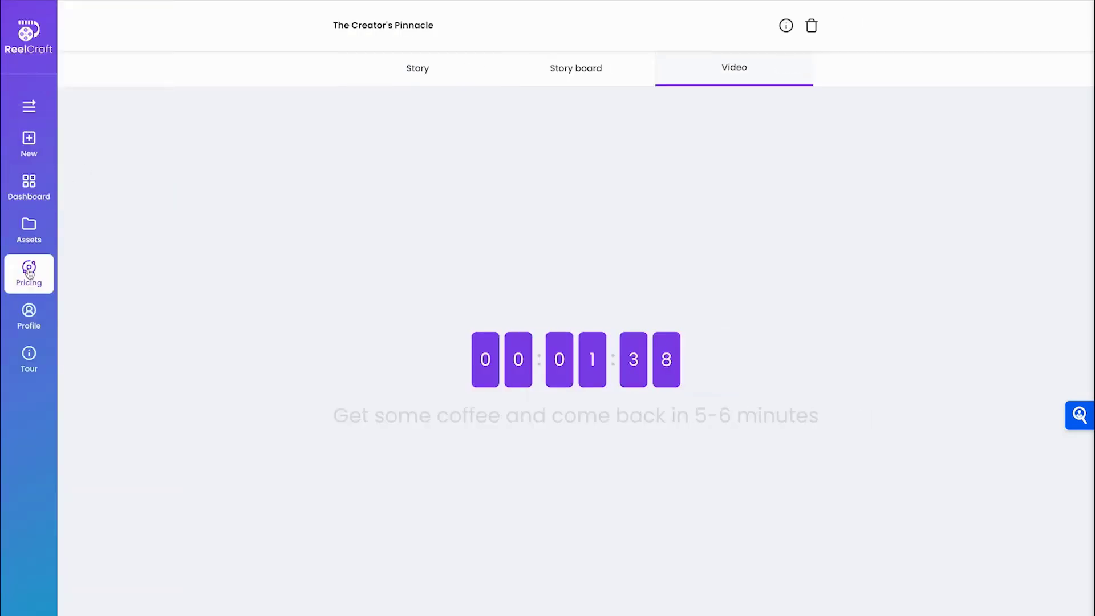
View the Free-plan profile with 40 / 50 credits and step through every guided tour tip
click(28, 313)
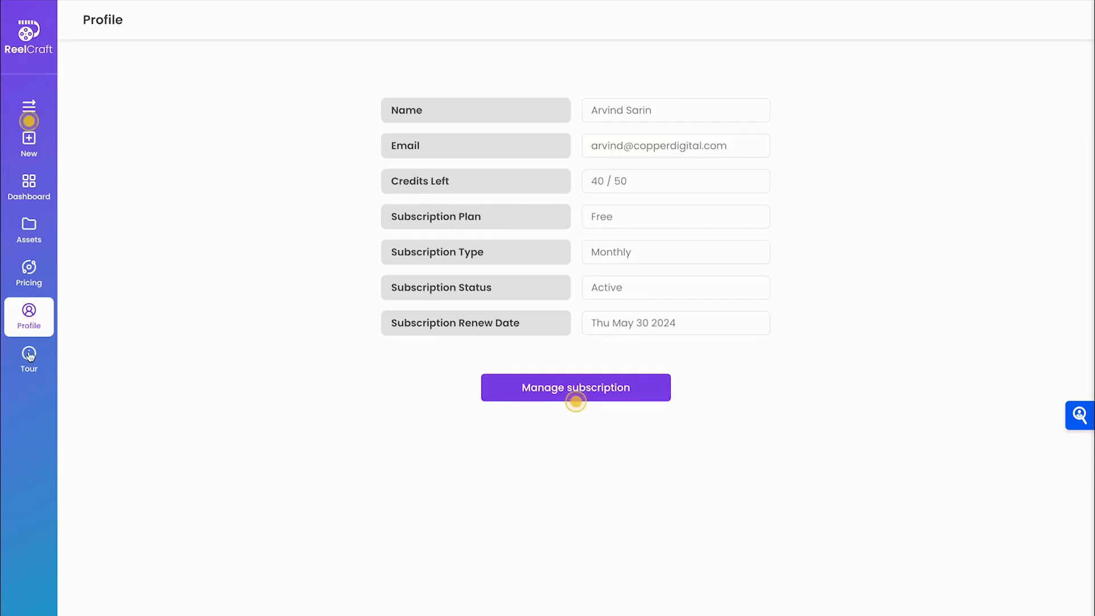
click(30, 121)
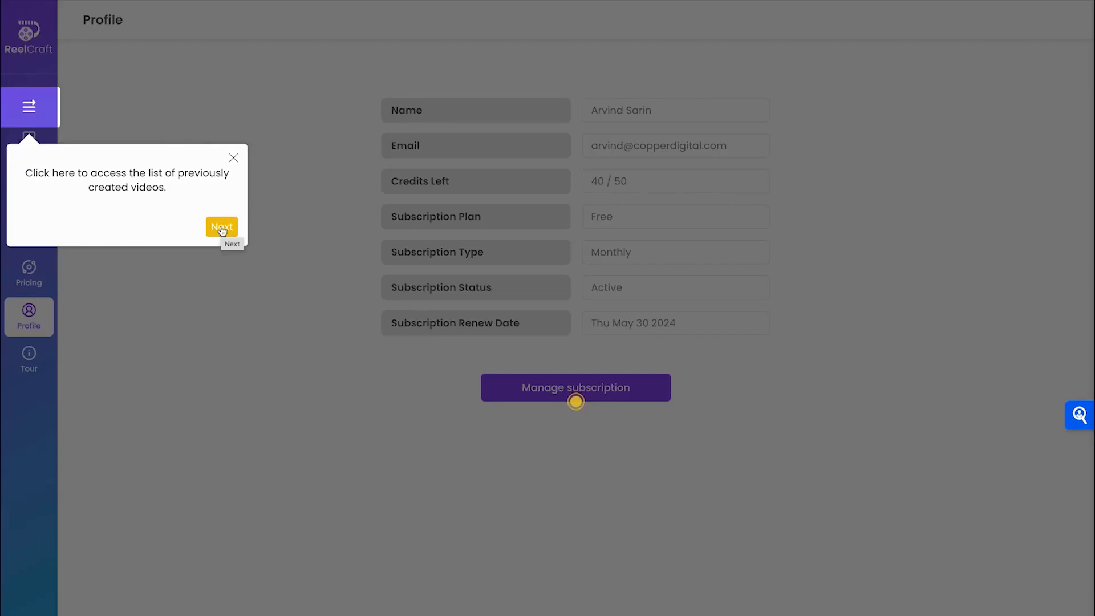
click(222, 229)
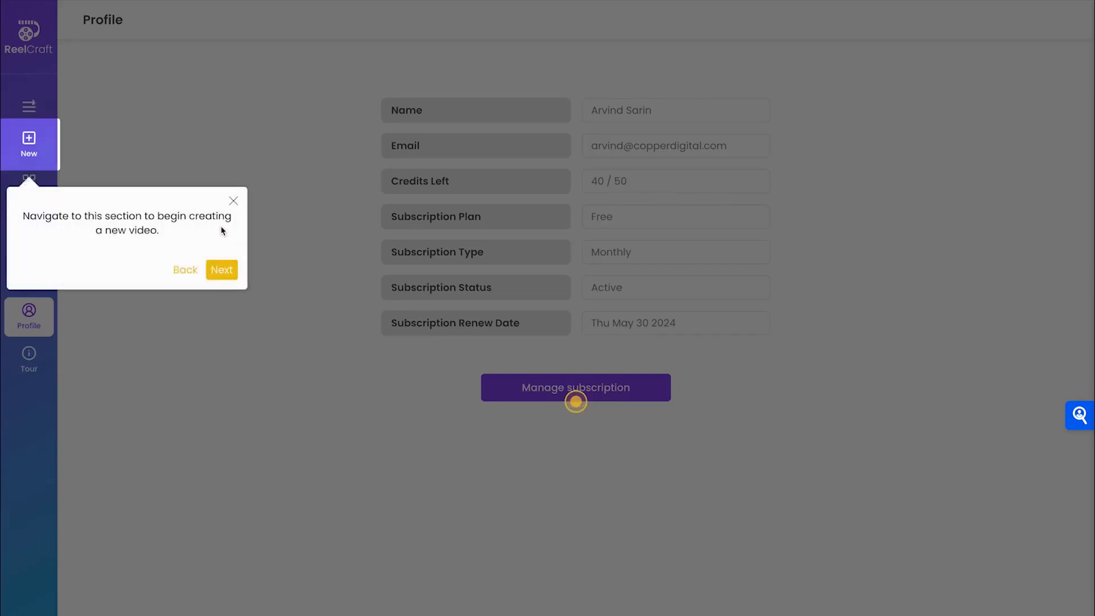
click(228, 271)
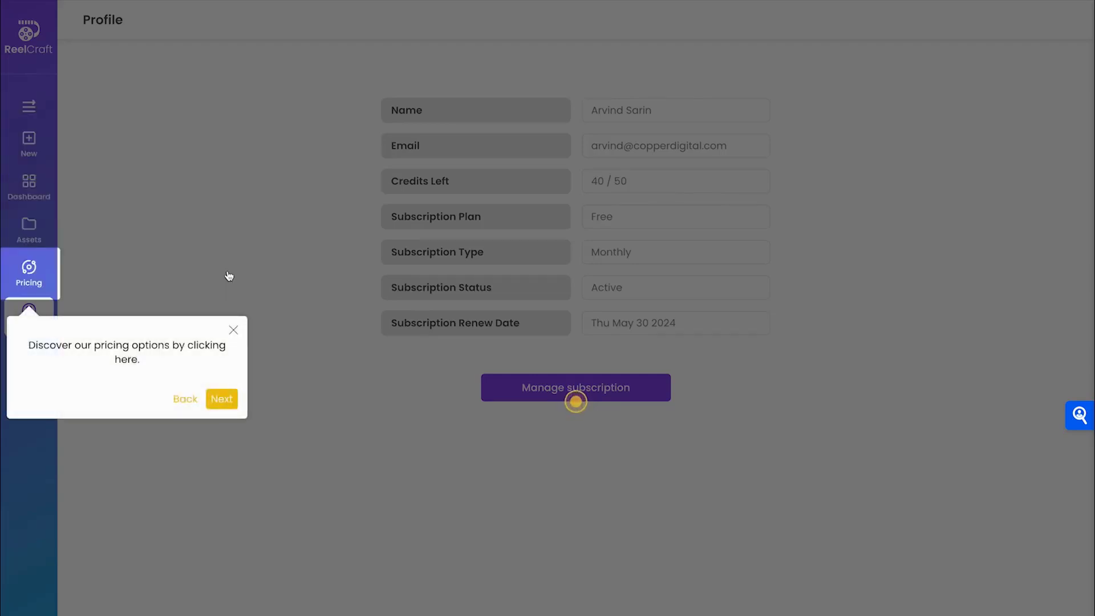
click(229, 404)
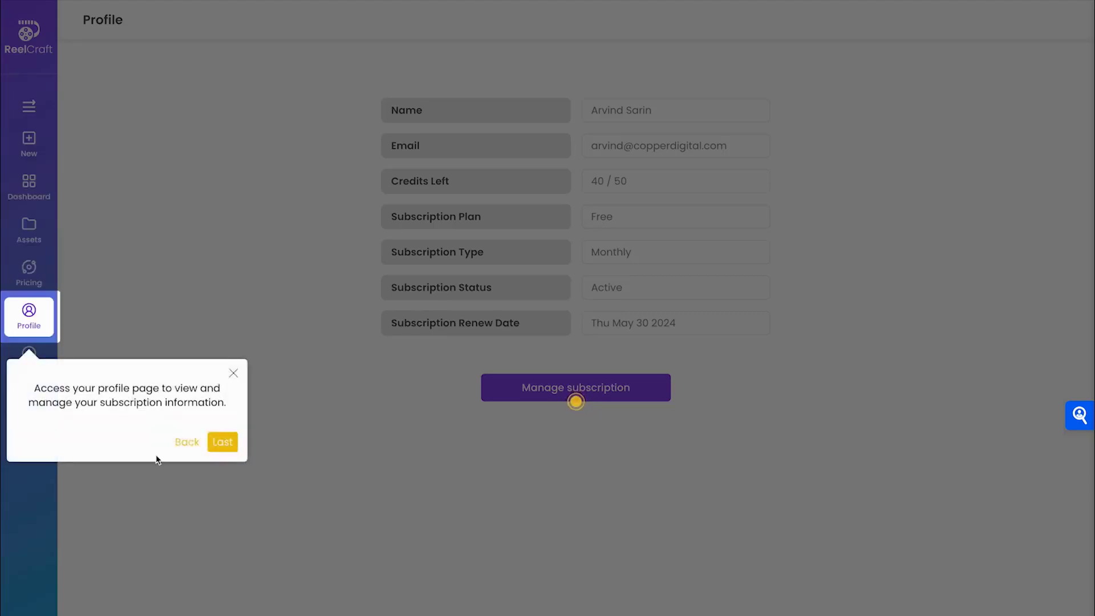
click(228, 445)
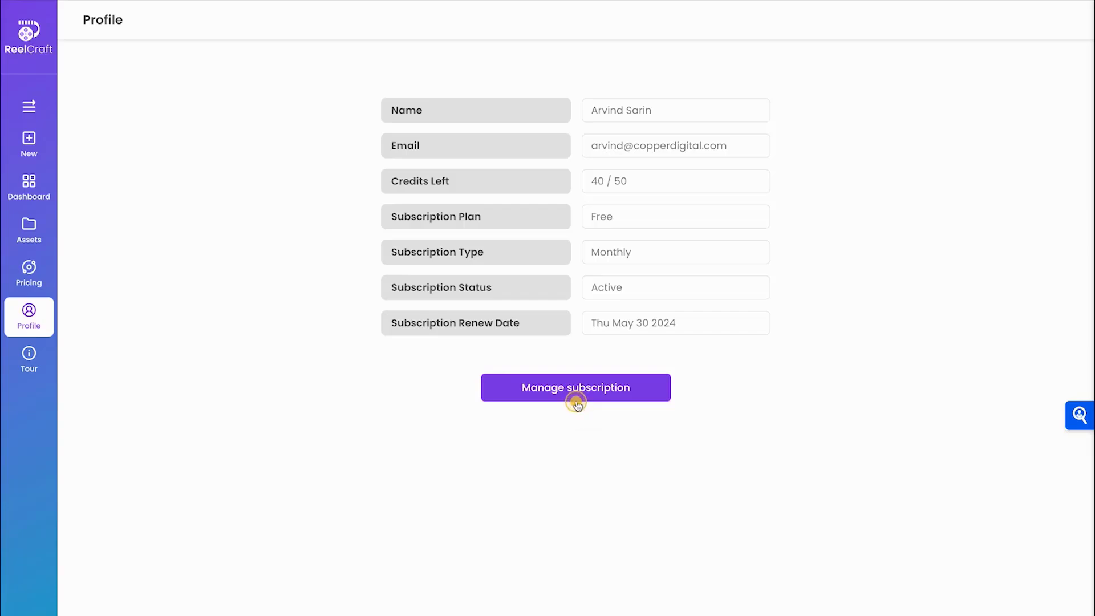
click(575, 402)
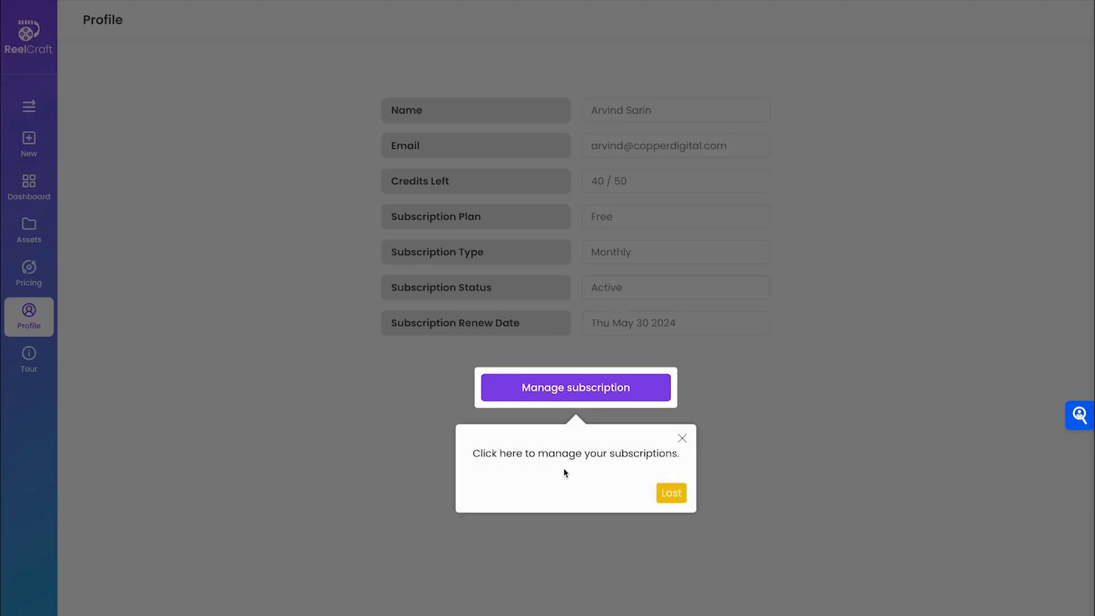
click(673, 496)
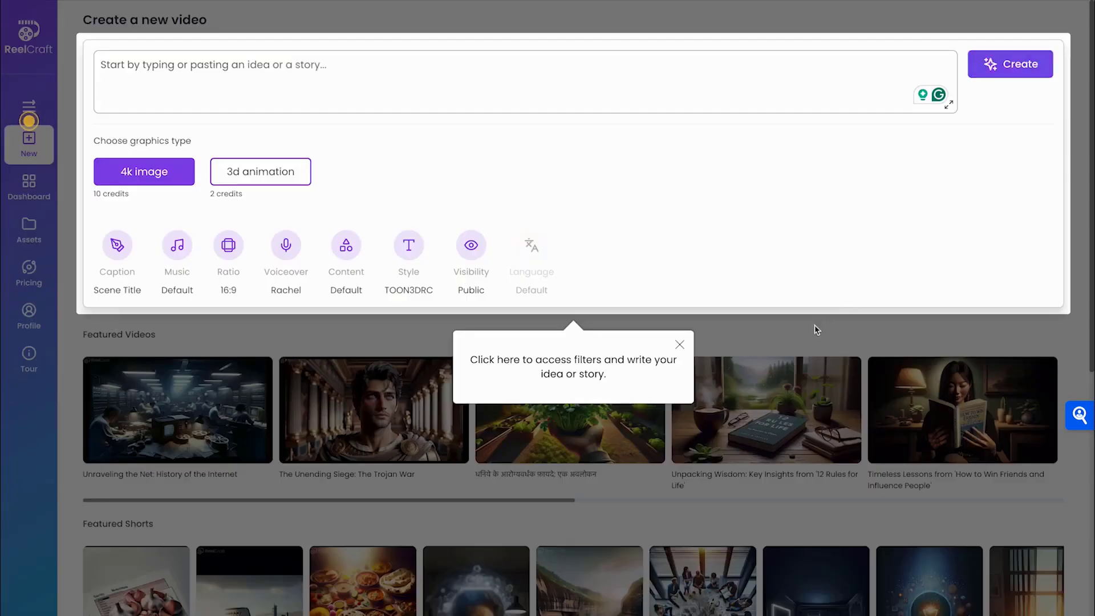
Close the tour tip, scroll the Featured Videos carousel, and go to the ten-project My Videos list
click(815, 329)
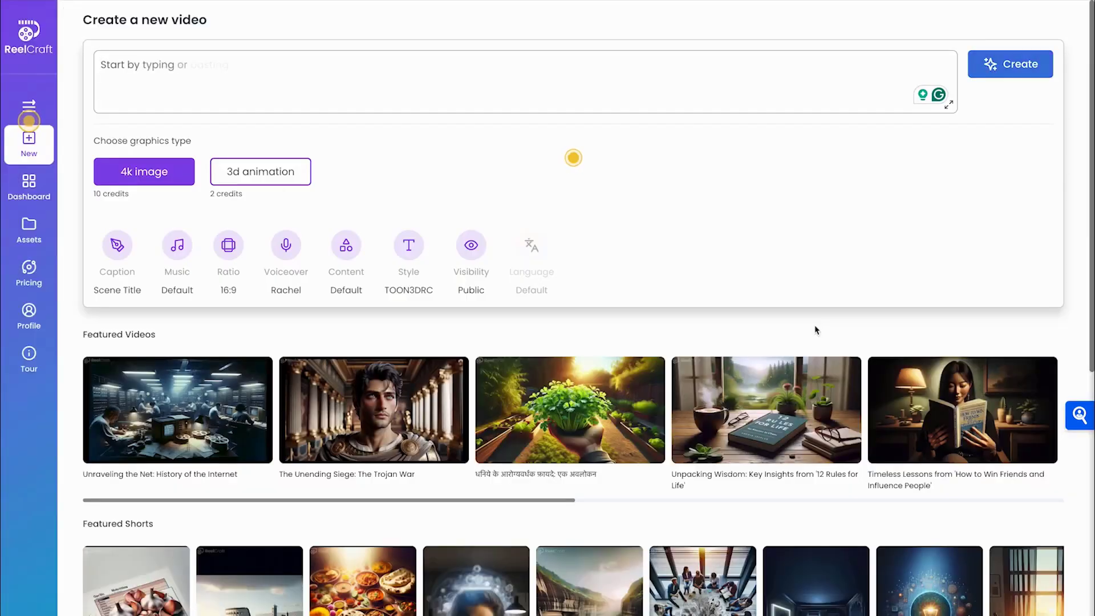
scroll(232, 520, down, 1)
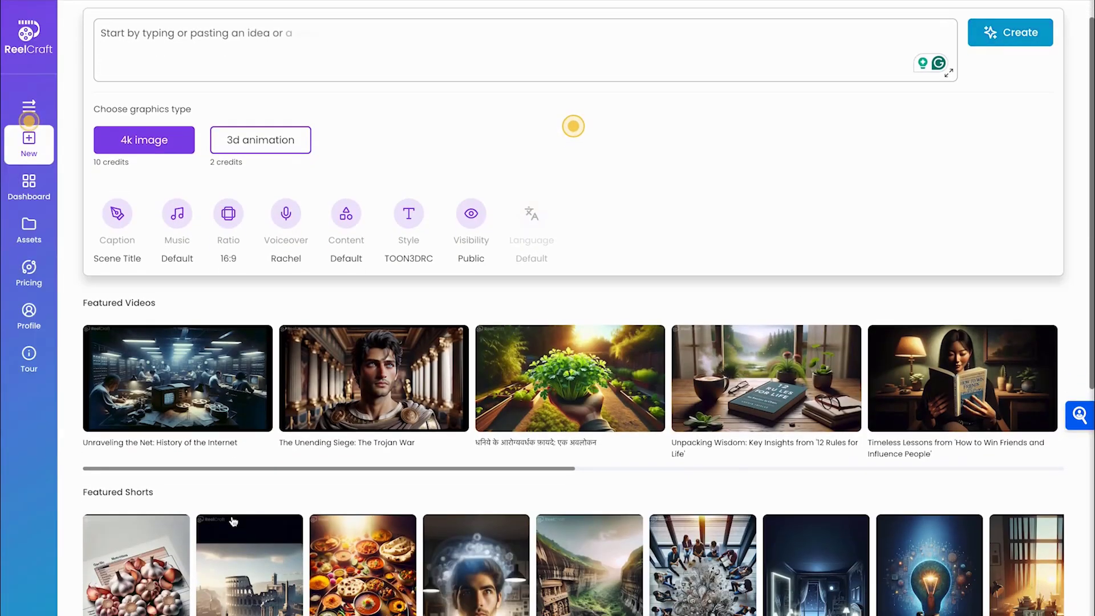
scroll(397, 386, right, 3)
scroll(397, 386, right, 10)
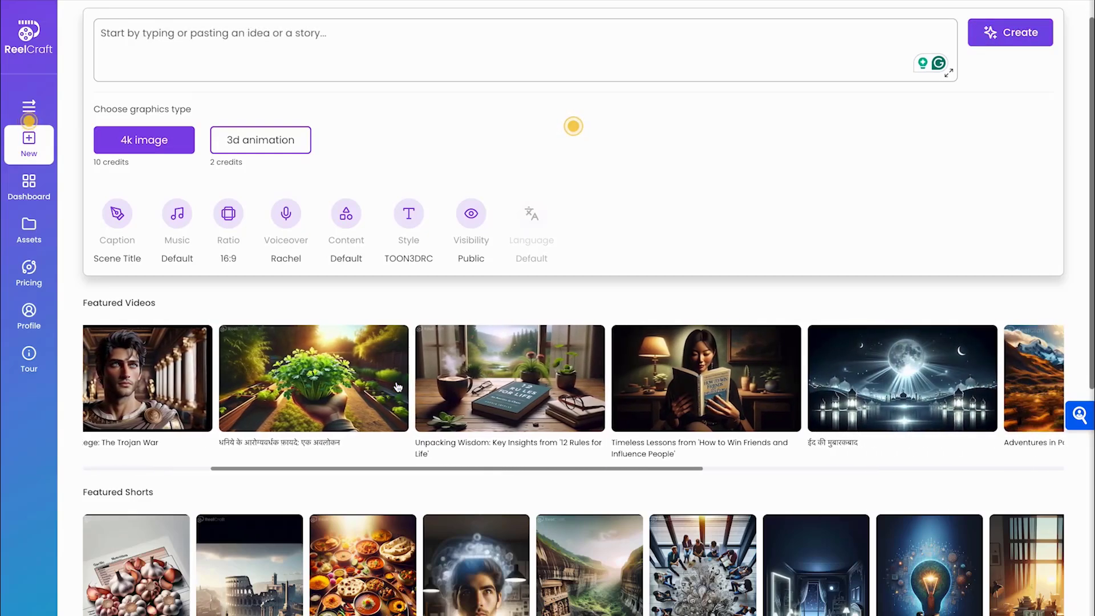
scroll(397, 386, right, 10)
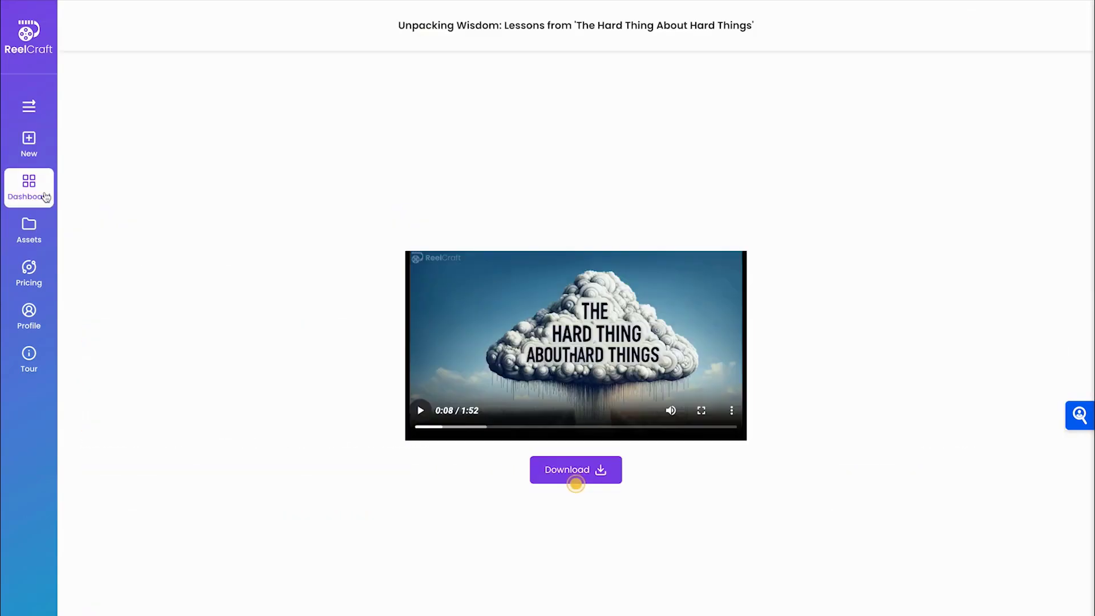
click(45, 197)
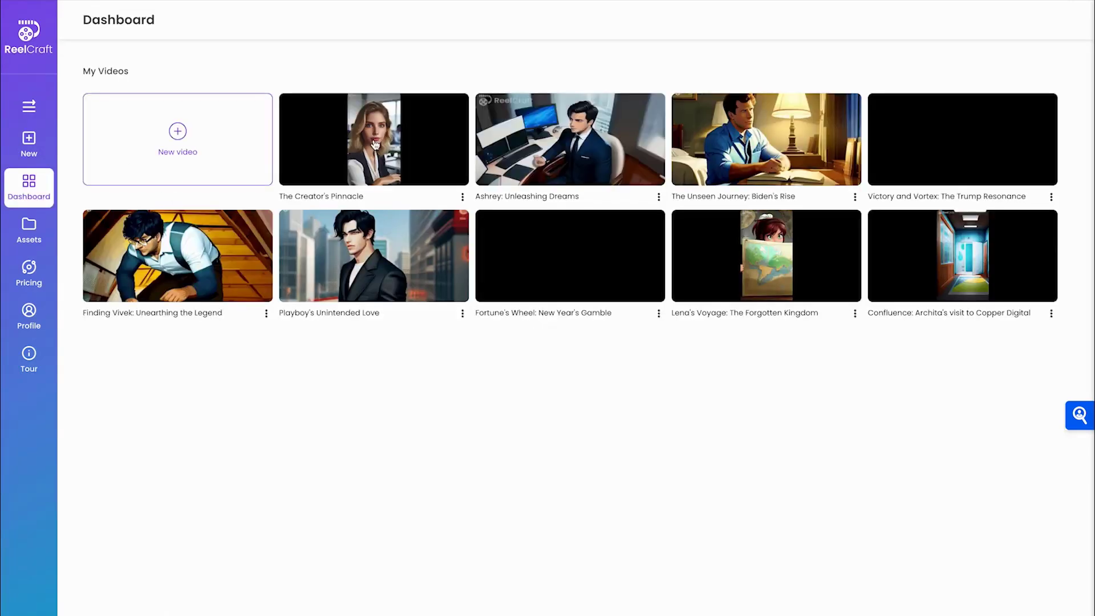
Check the regenerated image for The Creator's Pinnacle's Scene 1, Animation 2 in the storyboard
click(375, 143)
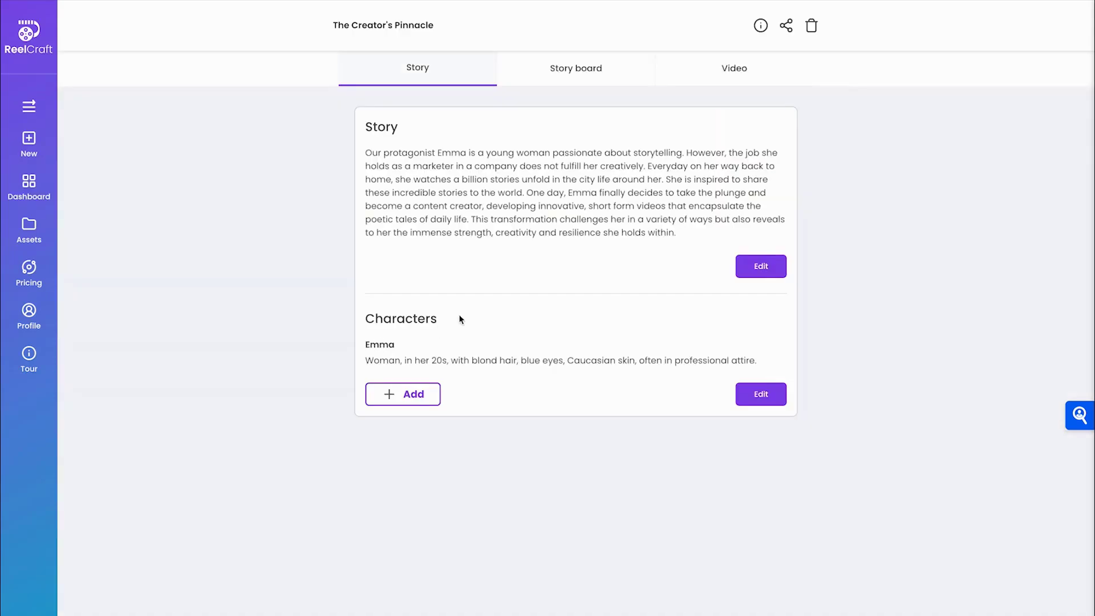
click(552, 75)
mouse_move(151, 609)
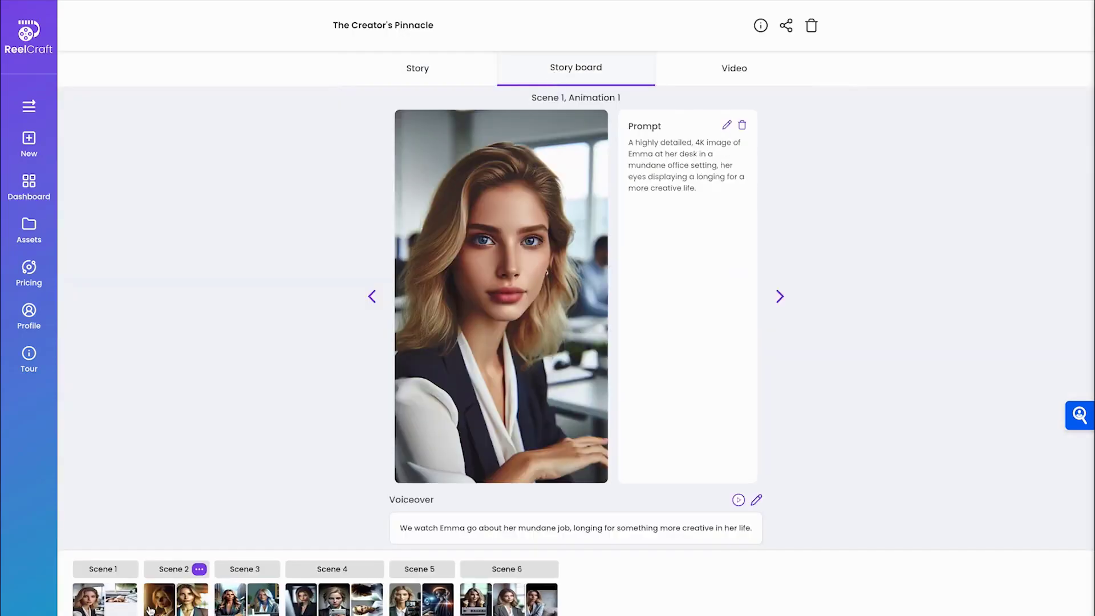
click(121, 600)
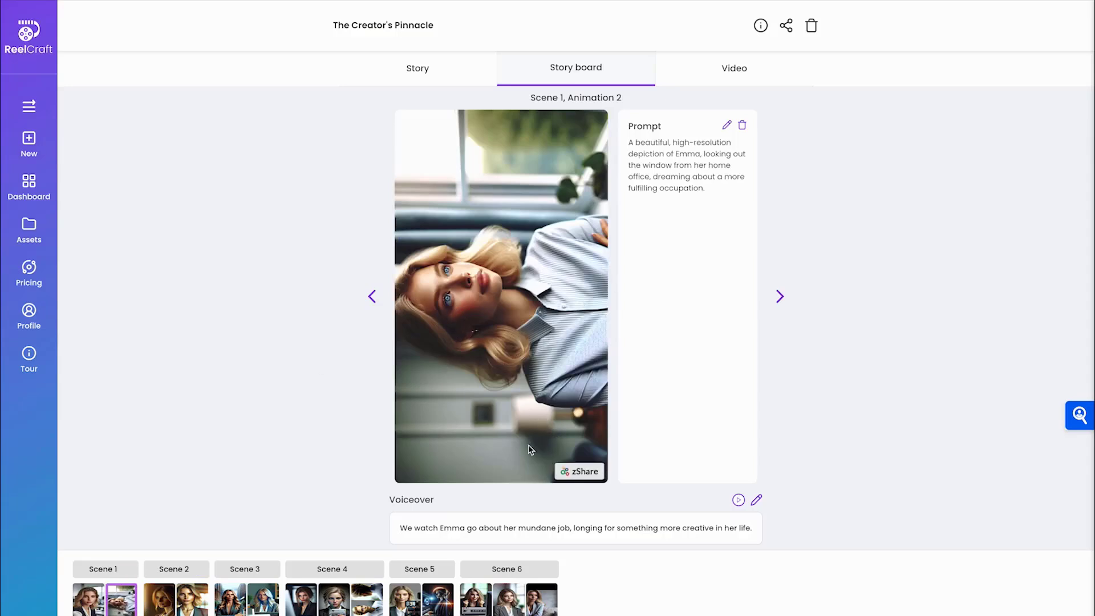
Play the regenerated 0:48 video to 0:07 without subtitles, then return to the Dashboard
click(710, 74)
click(493, 517)
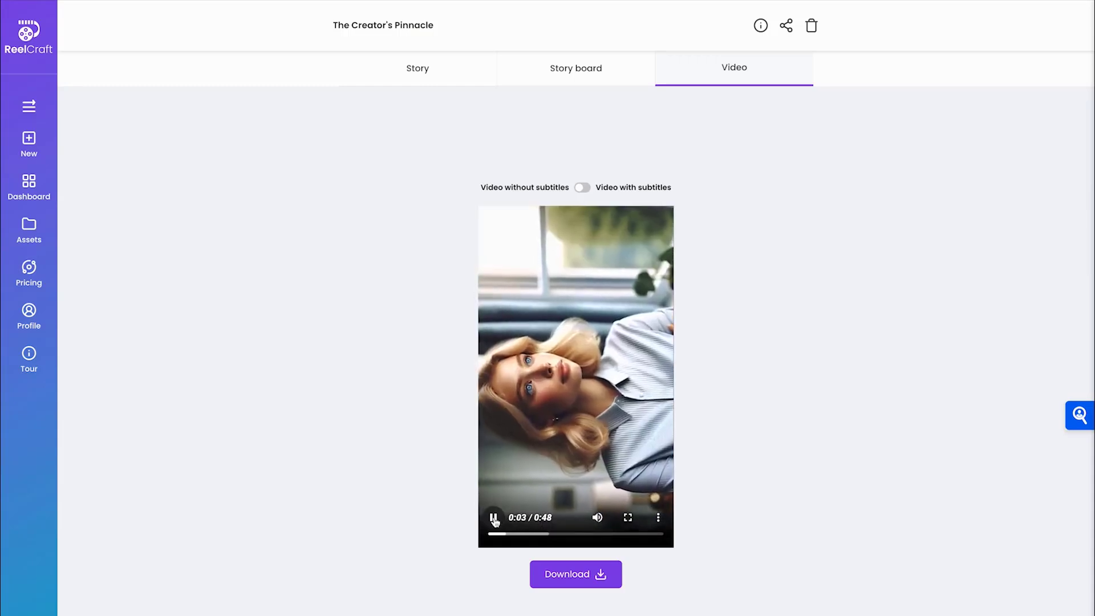
click(494, 518)
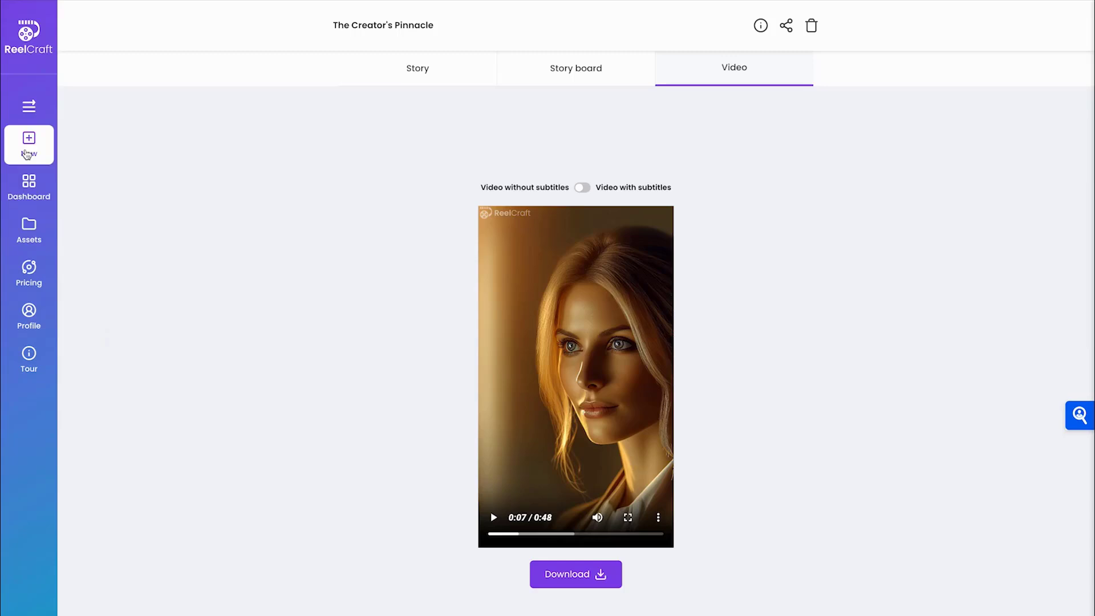
click(26, 202)
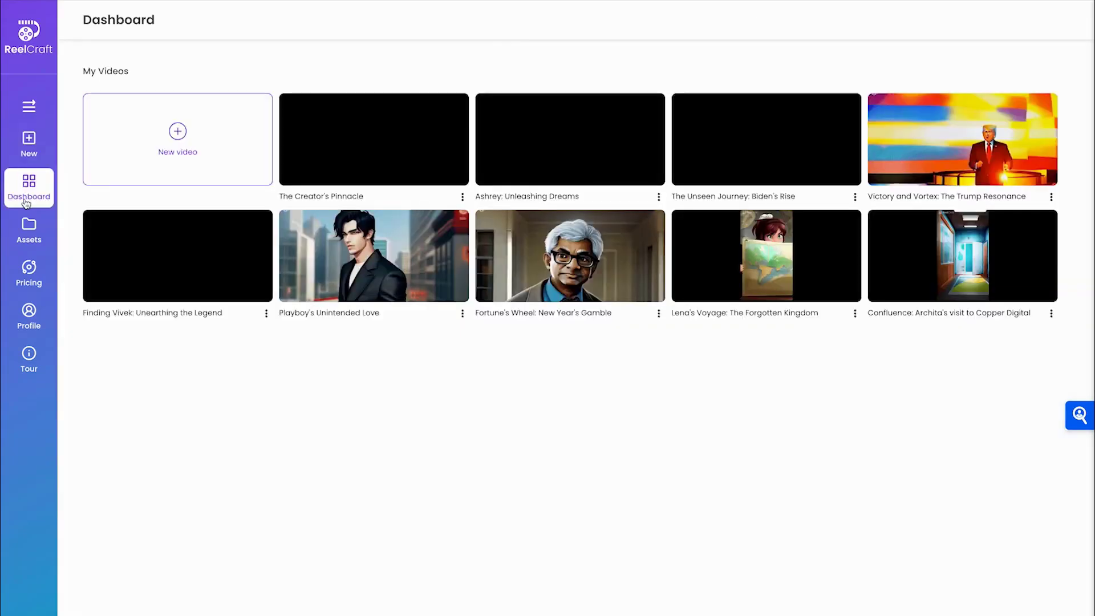